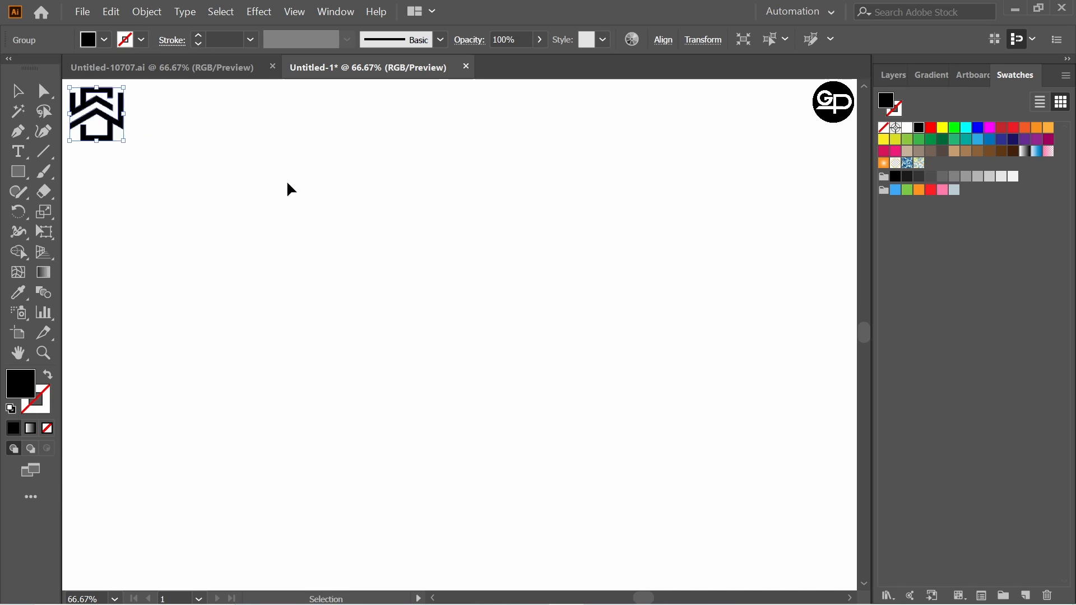
# - Draw a straight horizontal line across the upper middle of the artboard and give it a black 1 pt stroke
pyautogui.click(298, 192)
pyautogui.moveTo(43, 151); pyautogui.dragTo(116, 157)
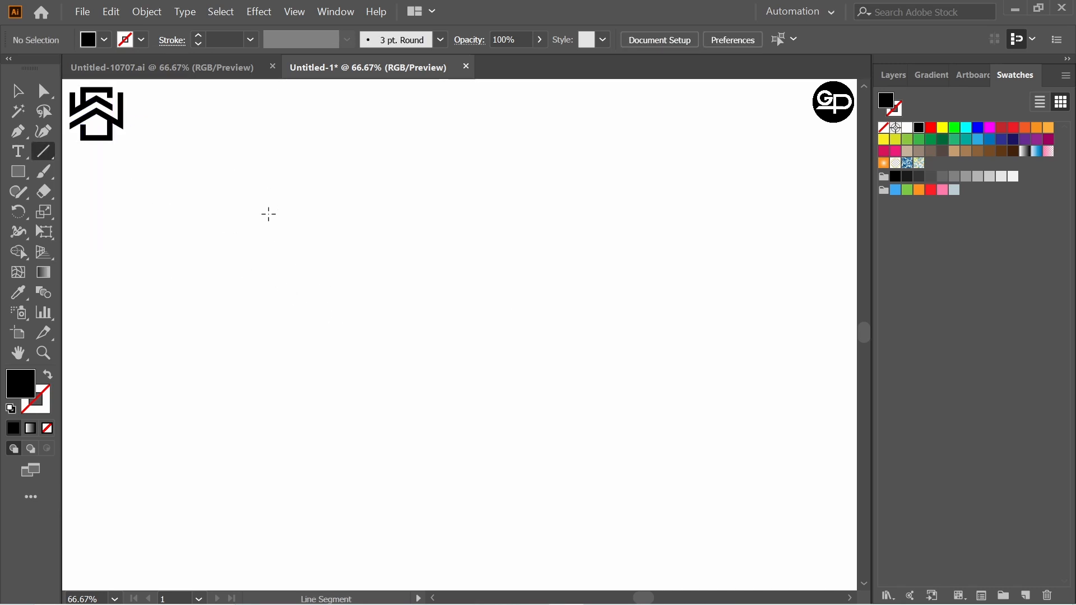
pyautogui.moveTo(263, 215); pyautogui.dragTo(651, 248)
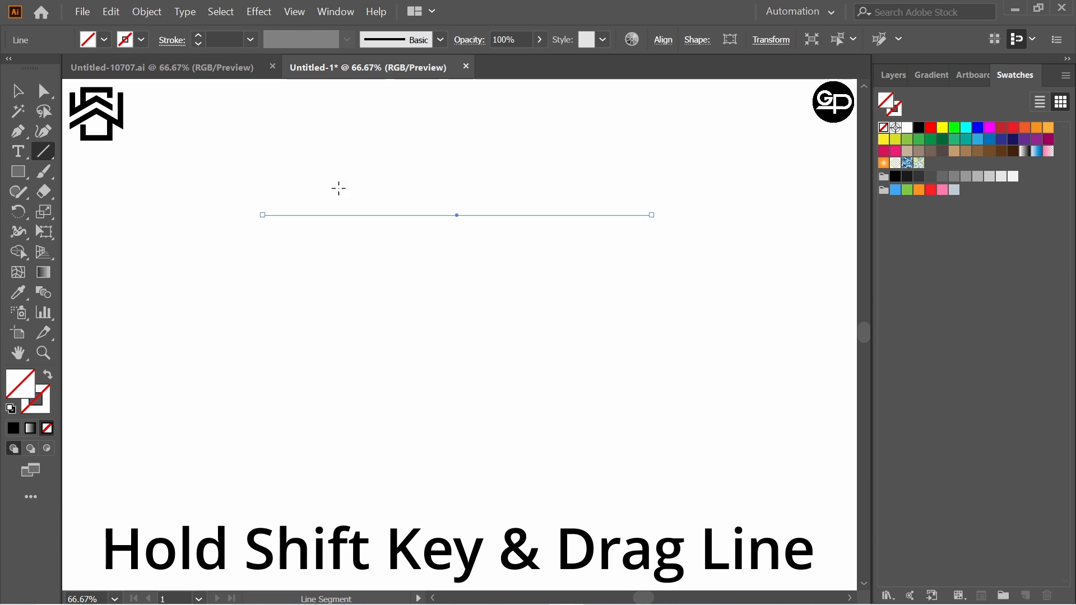
pyautogui.click(143, 40)
pyautogui.click(46, 76)
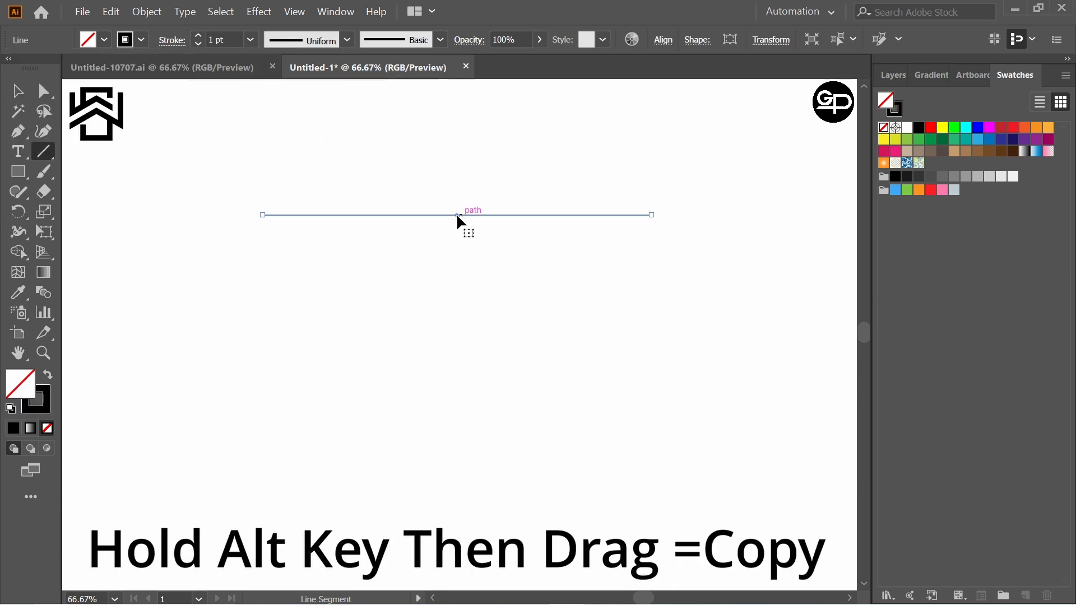
# - Copy the line a short distance below itself and repeat the copy nine times to form eleven evenly spaced horizontal lines
pyautogui.moveTo(455, 217); pyautogui.dragTo(457, 236)
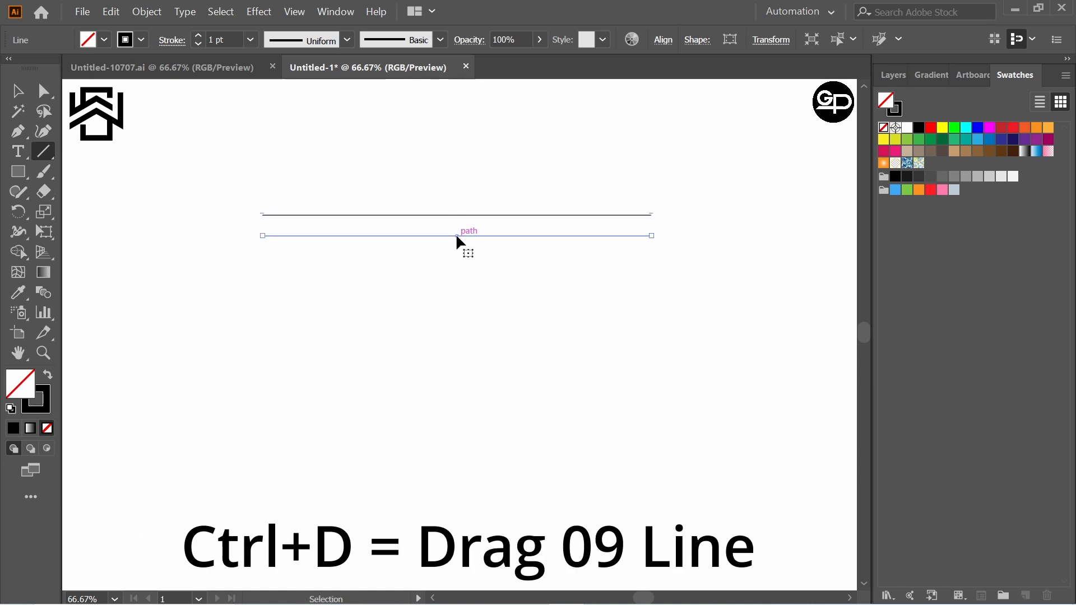
pyautogui.hotkey('ctrl', 'd')
pyautogui.hotkey('ctrl', 'd')
pyautogui.hotkey('ctrl', 'd')
pyautogui.hotkey('ctrl', 'd')
pyautogui.hotkey('ctrl', 'd')
pyautogui.hotkey('ctrl', 'd')
pyautogui.hotkey('ctrl', 'd')
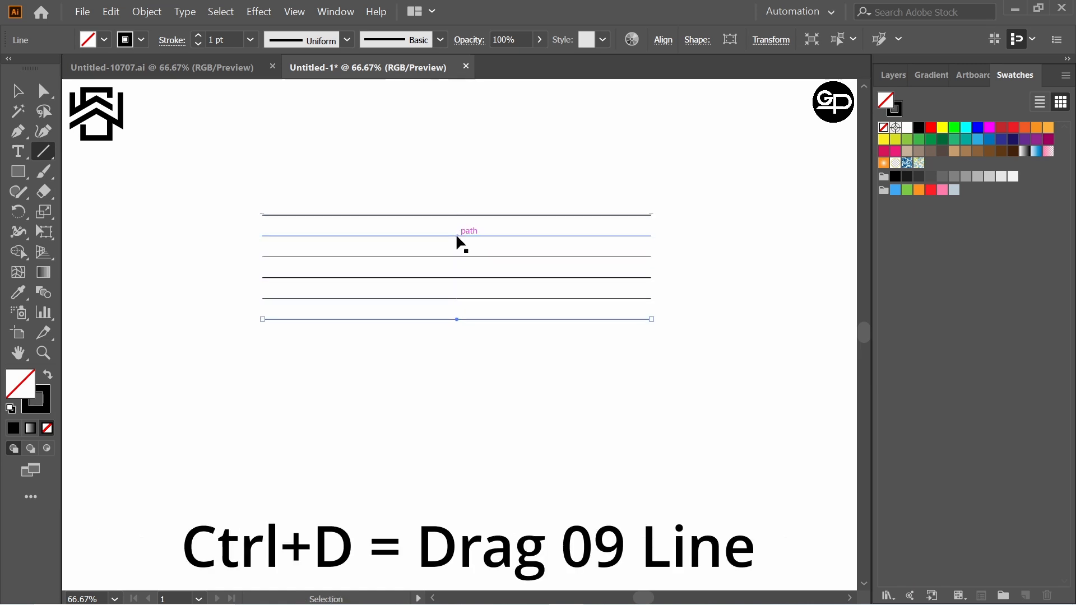
pyautogui.hotkey('ctrl', 'd')
pyautogui.hotkey('ctrl', 'd')
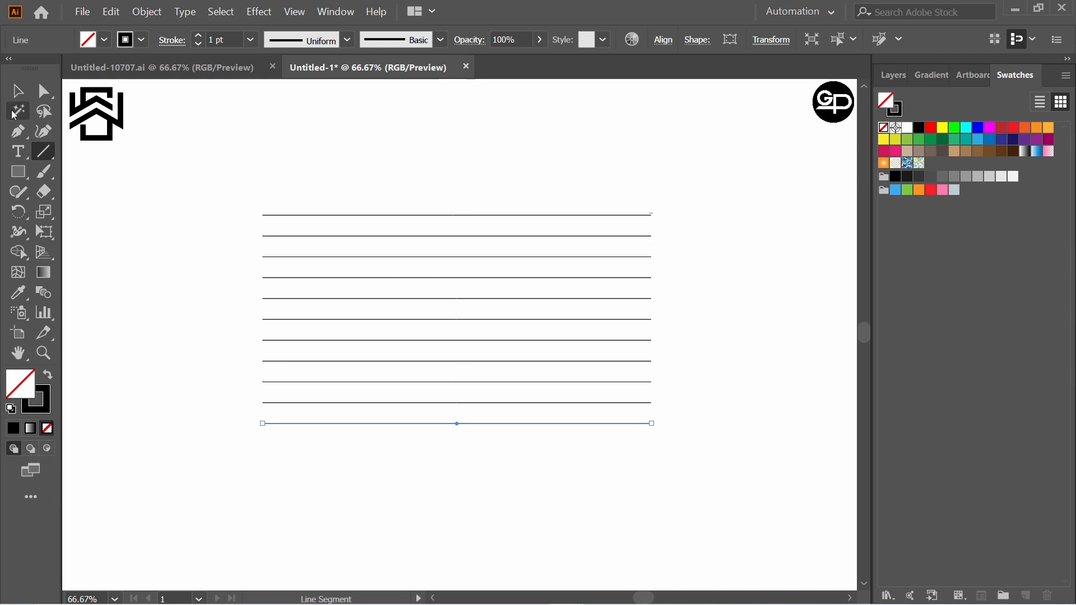
# - Select all the horizontal lines, set them to Align to Selection and group them
pyautogui.click(17, 90)
pyautogui.moveTo(230, 173); pyautogui.dragTo(594, 358)
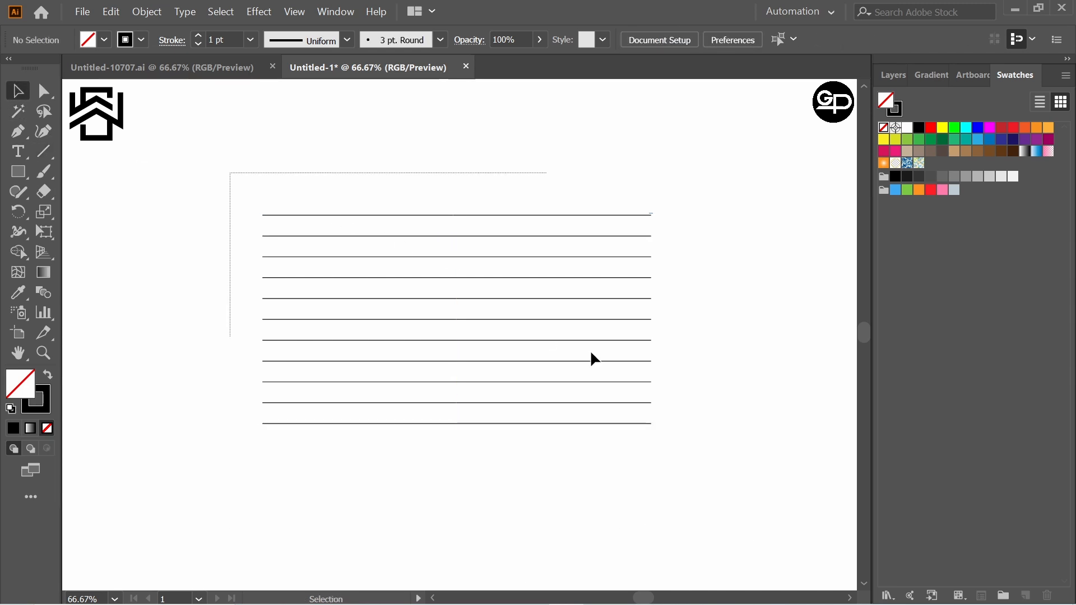
pyautogui.moveTo(697, 462); pyautogui.dragTo(702, 496)
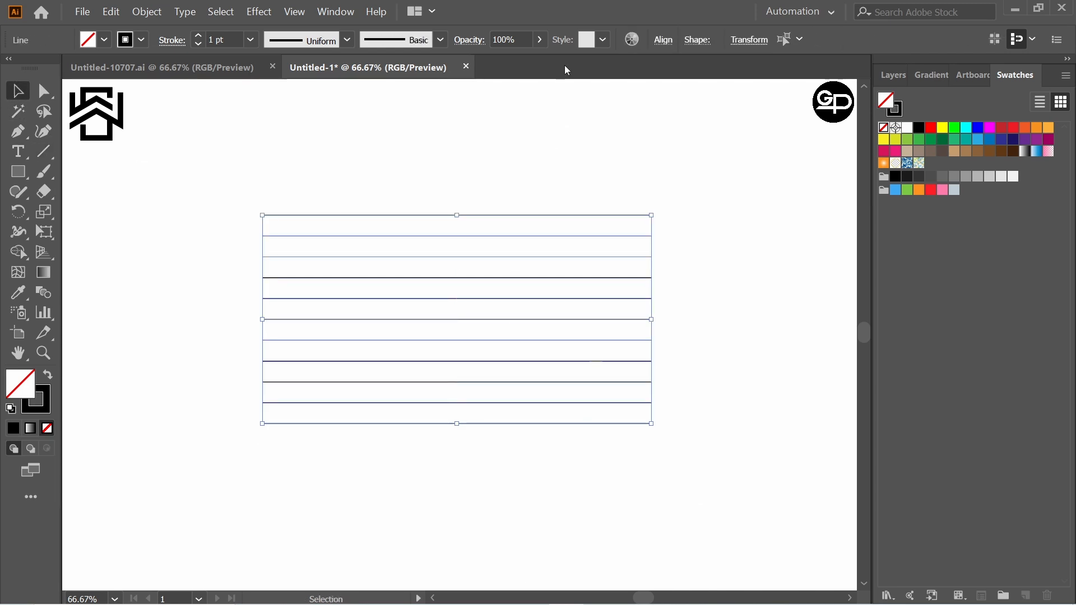
pyautogui.click(665, 40)
pyautogui.click(649, 188)
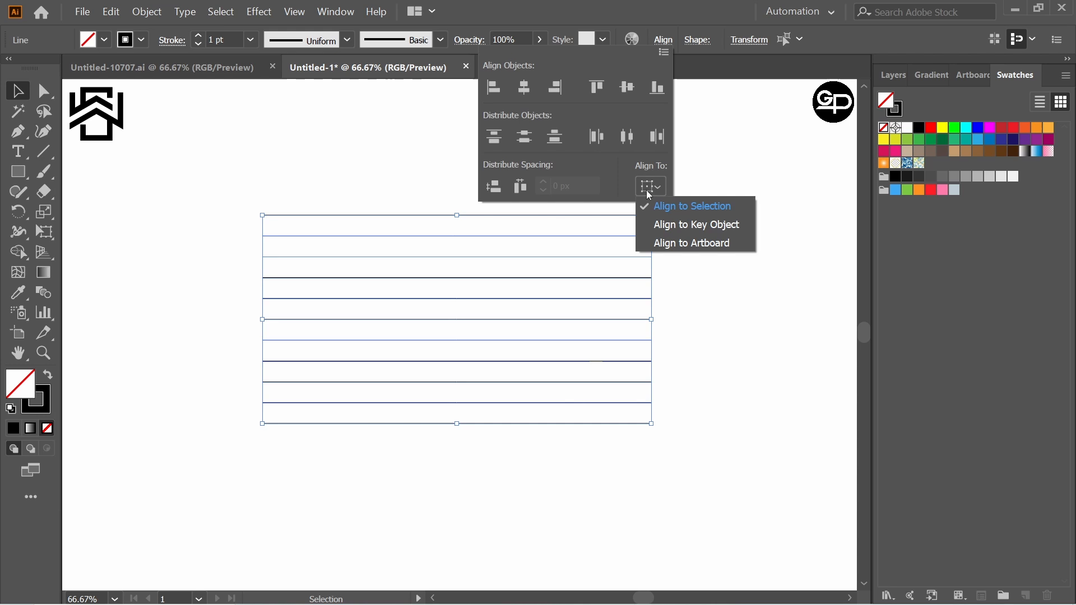
pyautogui.click(683, 209)
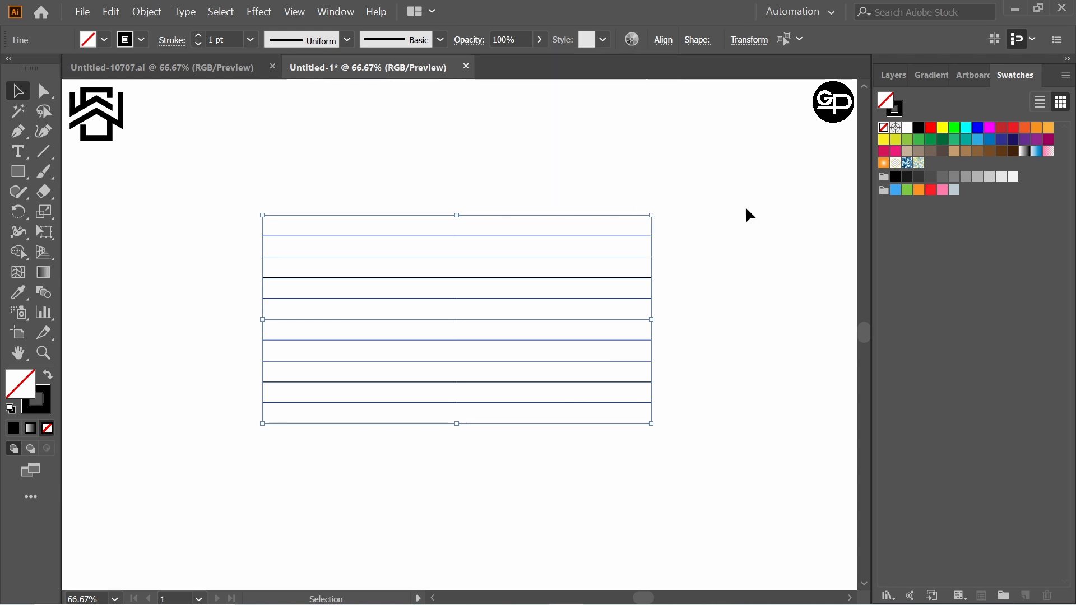
pyautogui.press('a')
pyautogui.hotkey('ctrl', 'g')
pyautogui.press('v')
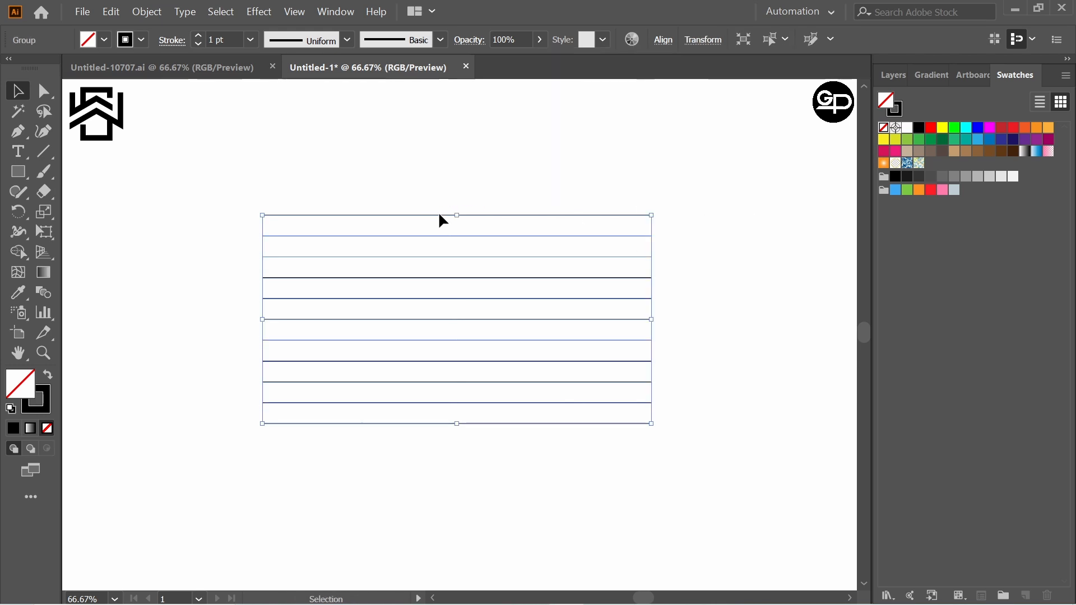
# - Create a copy of the horizontal line group rotated by 90°
pyautogui.rightClick(438, 210)
pyautogui.moveTo(563, 351)
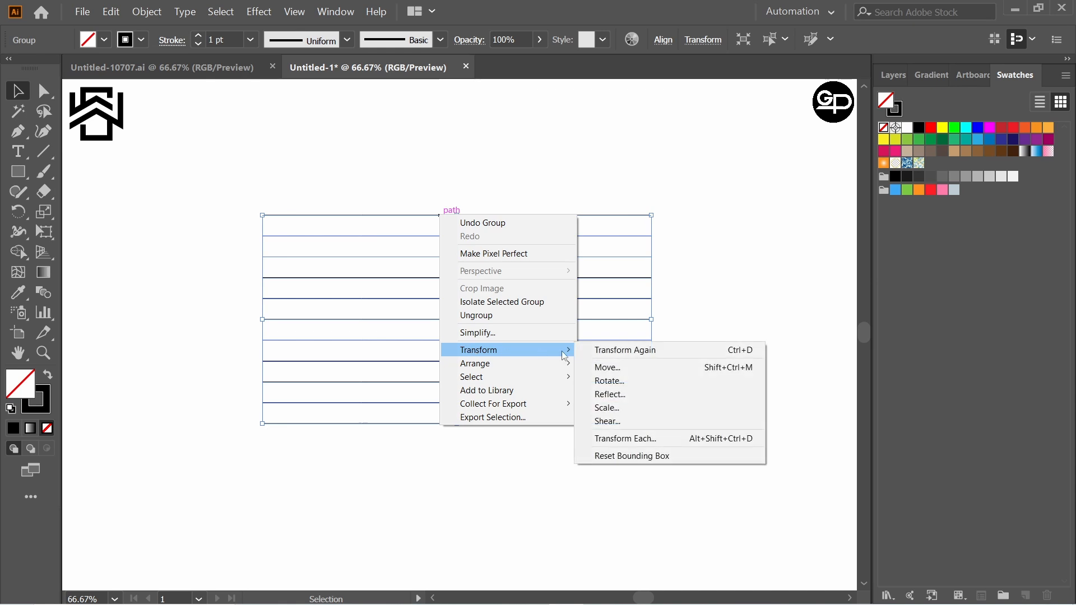
pyautogui.click(641, 378)
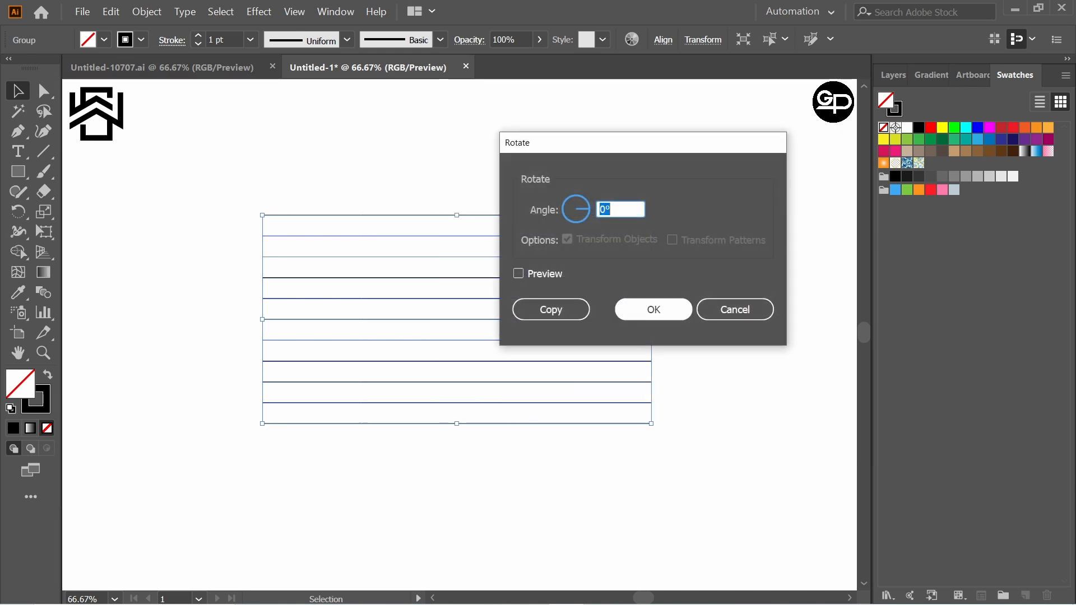
pyautogui.click(550, 271)
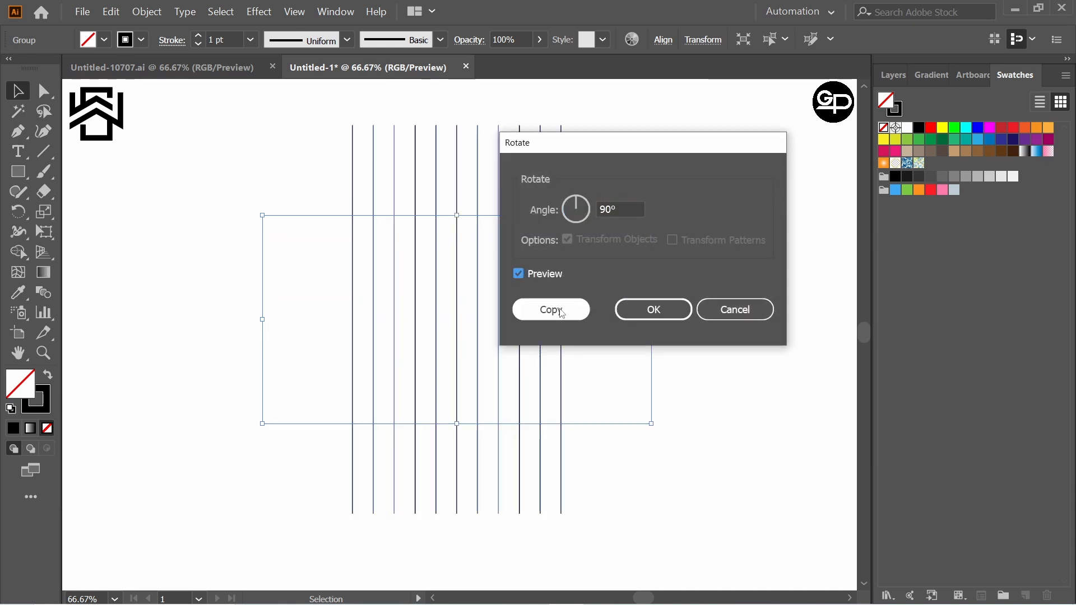
pyautogui.click(549, 310)
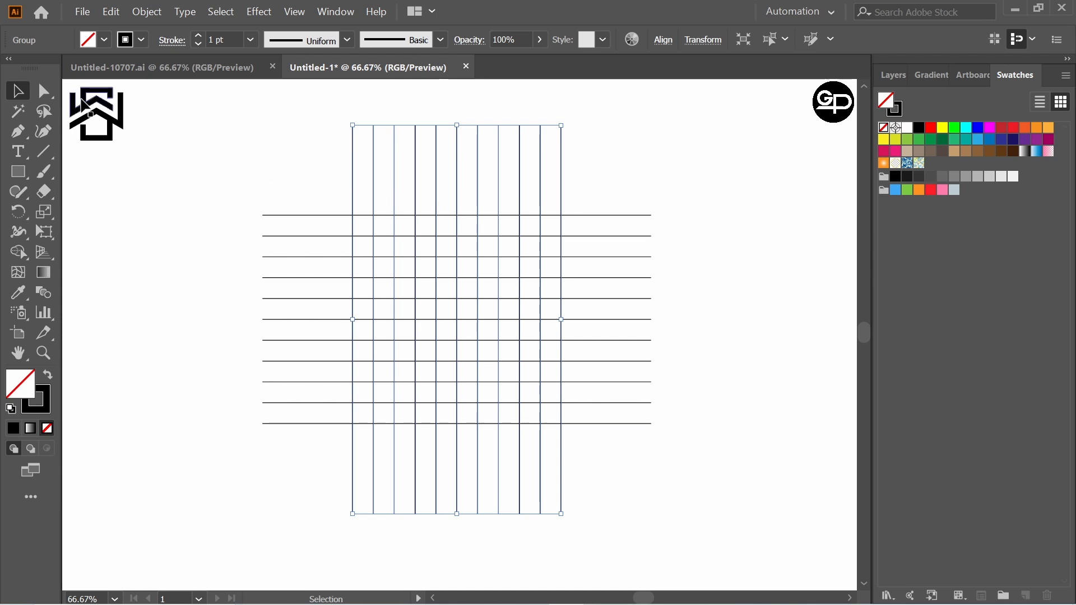
# - Create a copy of the vertical line group rotated by 60°
pyautogui.rightClick(458, 188)
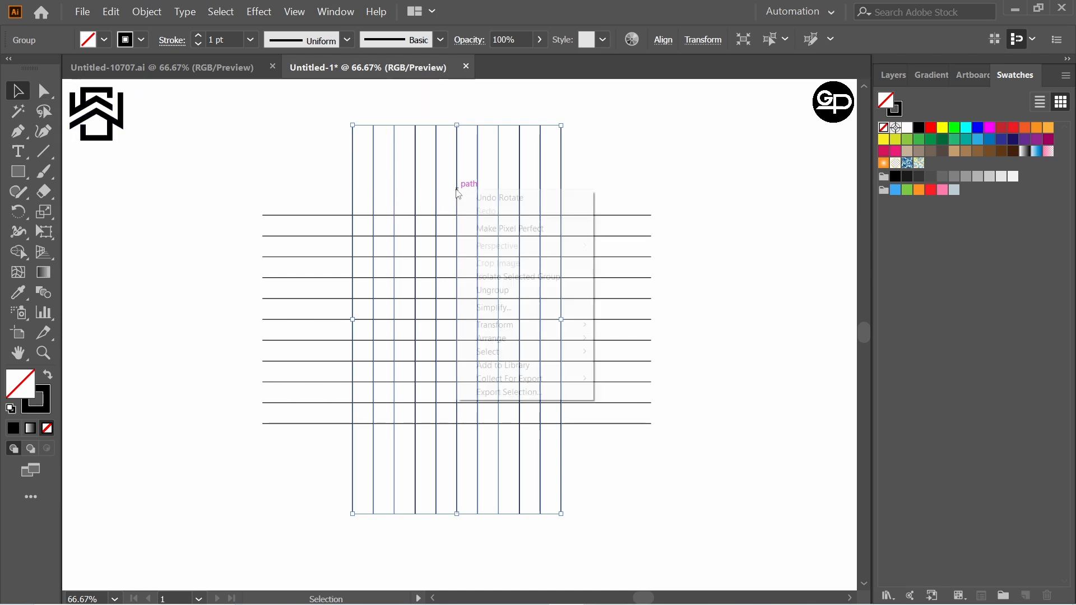
pyautogui.moveTo(510, 324)
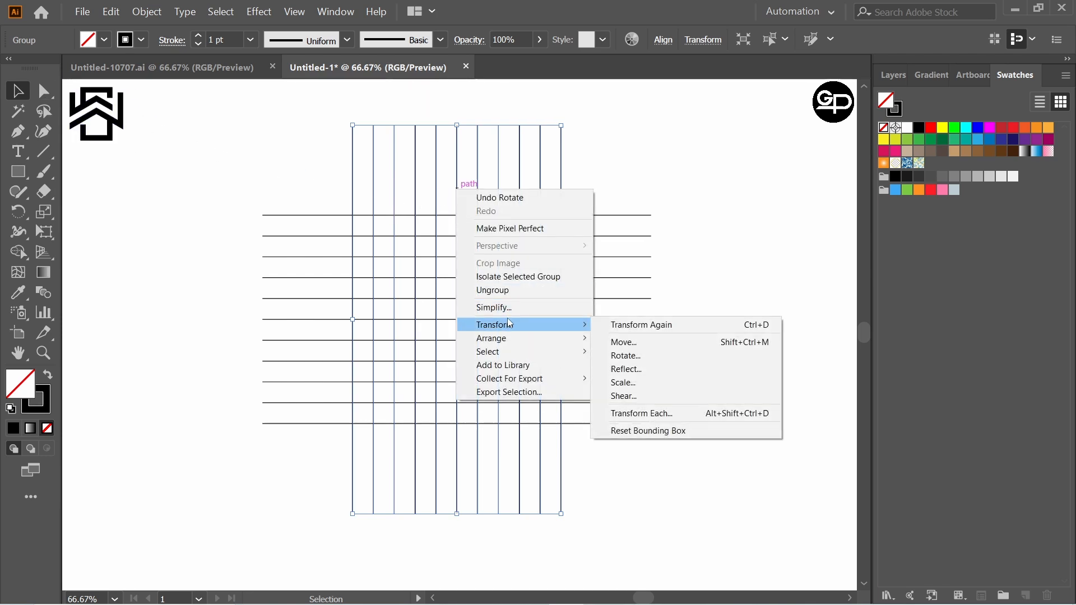
pyautogui.click(626, 355)
pyautogui.write('60')
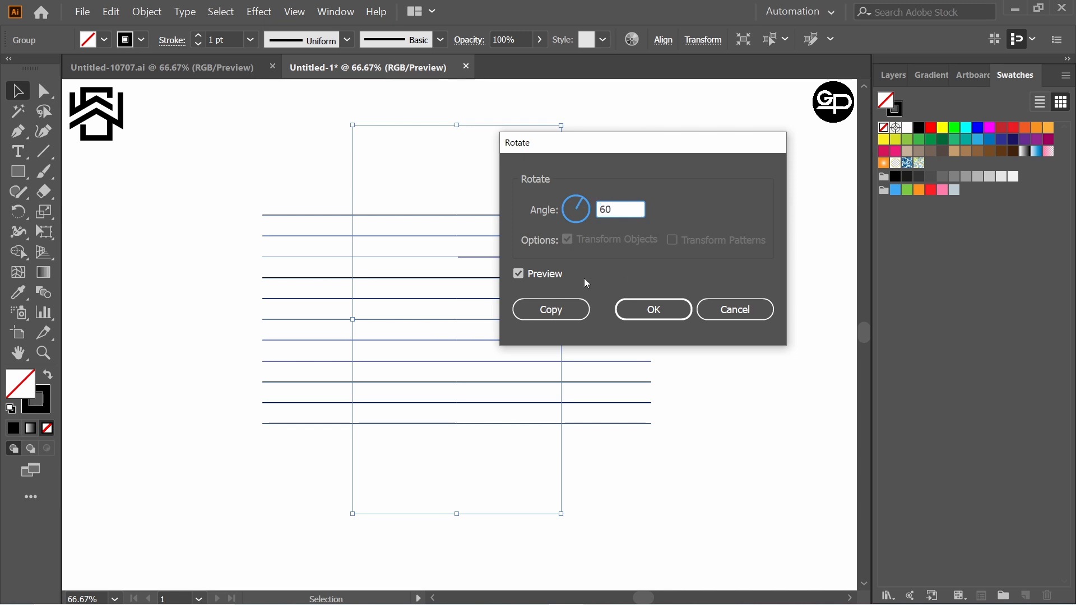
pyautogui.click(566, 310)
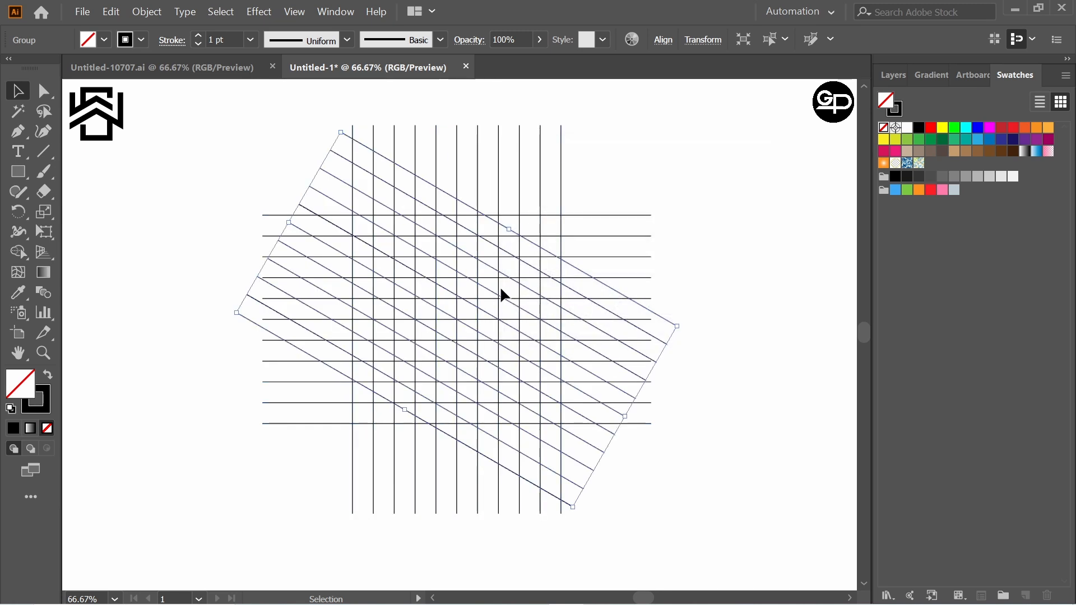
# - Reflect a copy of the diagonal line group across the vertical axis to complete the grid
pyautogui.rightClick(475, 207)
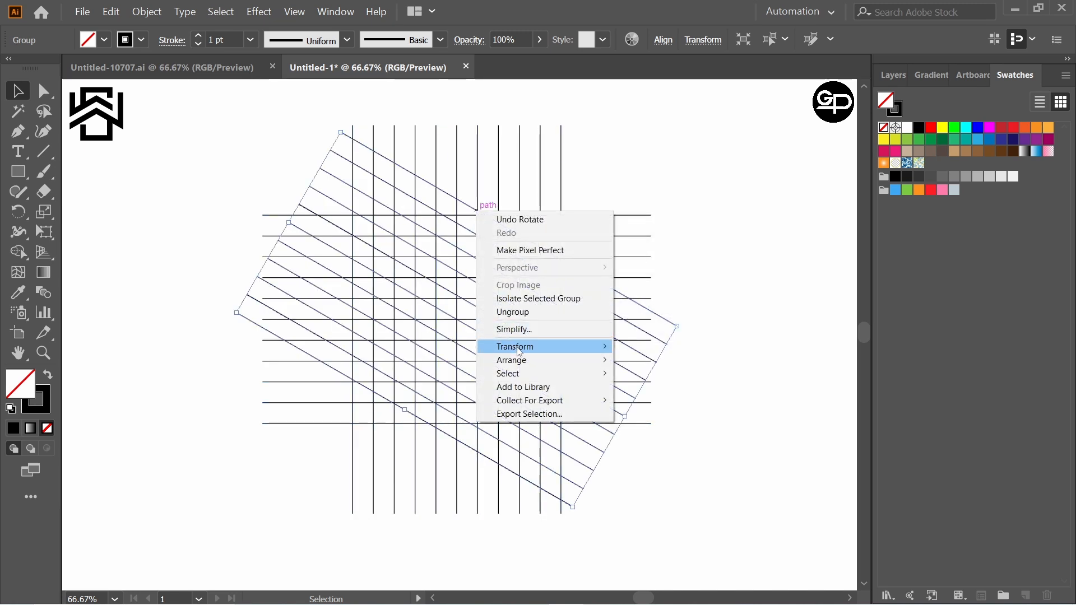
pyautogui.moveTo(521, 346)
pyautogui.click(666, 391)
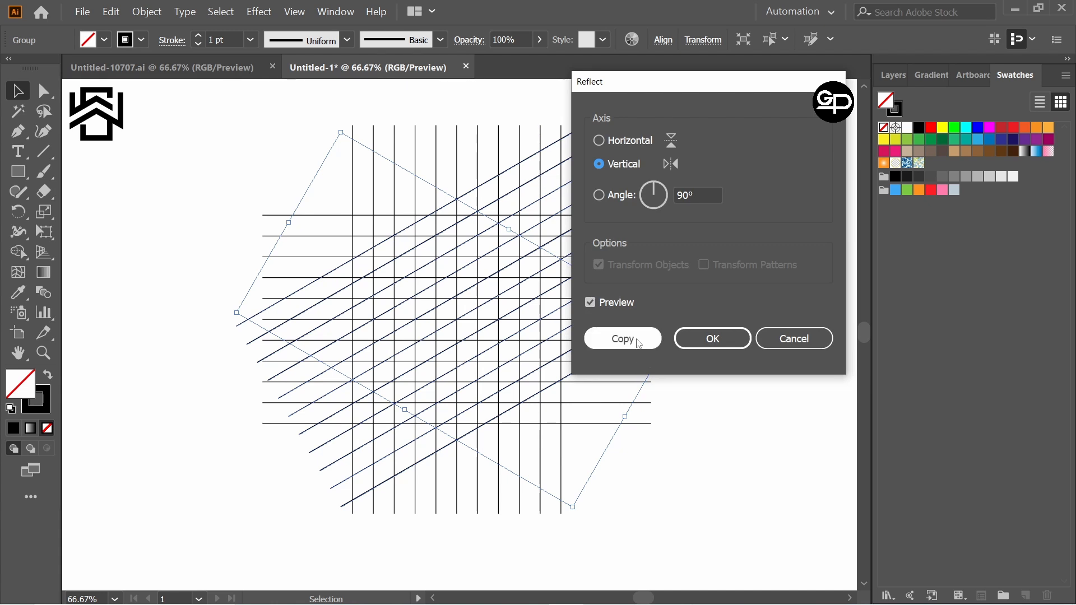
pyautogui.click(599, 340)
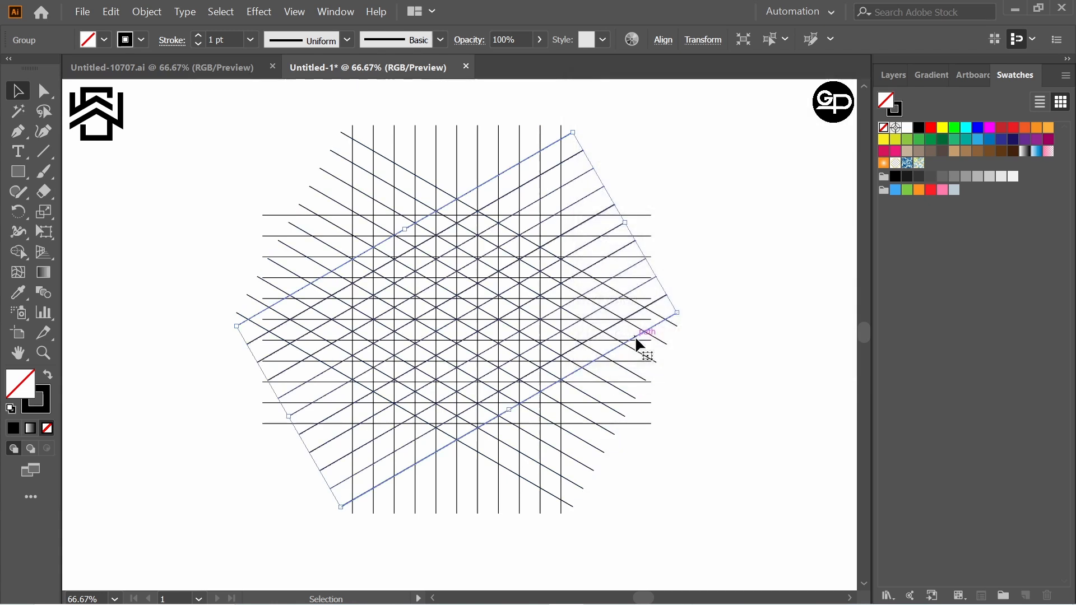
# - Select the whole line grid and activate the Shape Builder tool with a black fill
pyautogui.click(267, 152)
pyautogui.moveTo(312, 122); pyautogui.dragTo(695, 508)
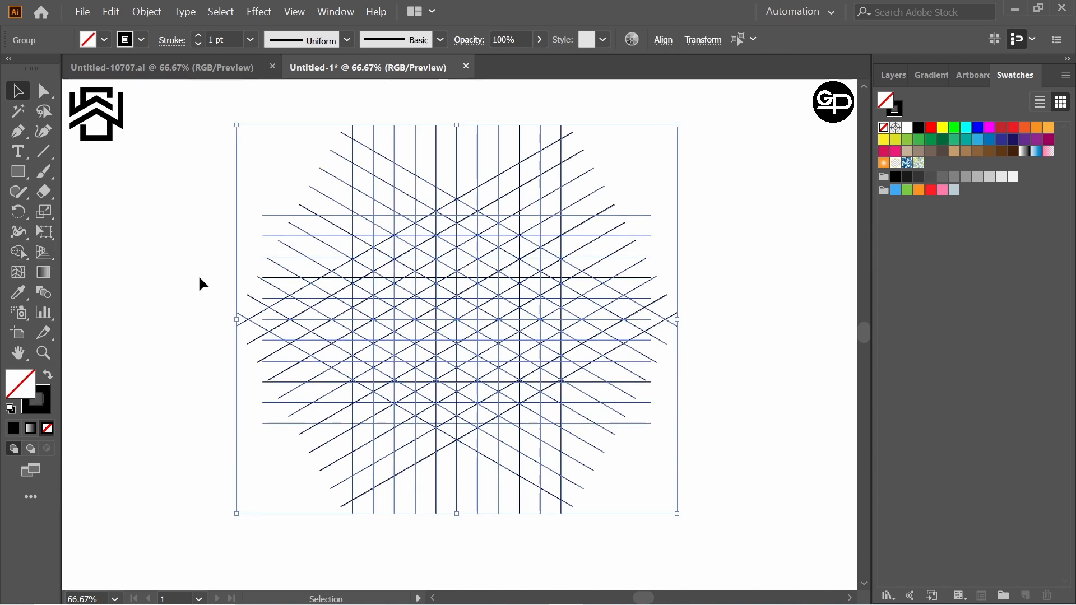
pyautogui.moveTo(17, 252); pyautogui.dragTo(72, 249)
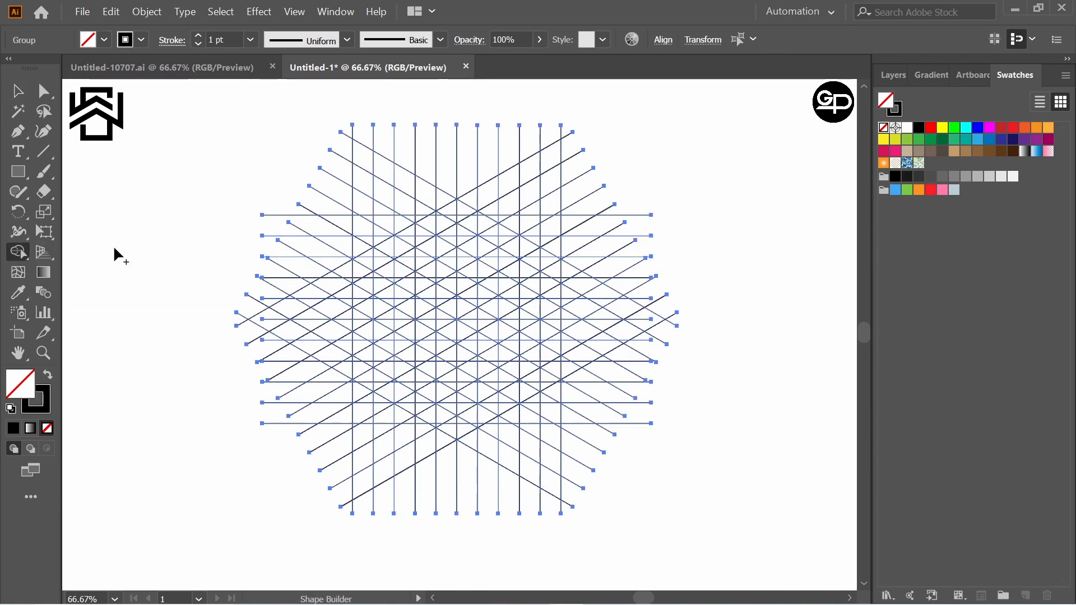
pyautogui.click(105, 40)
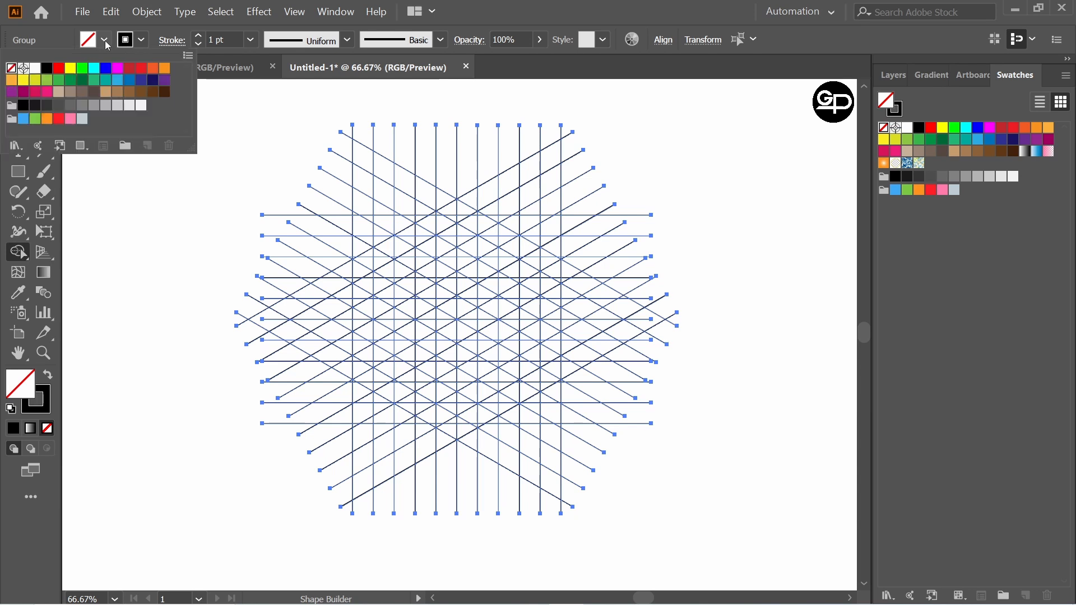
pyautogui.click(47, 67)
pyautogui.press('Escape')
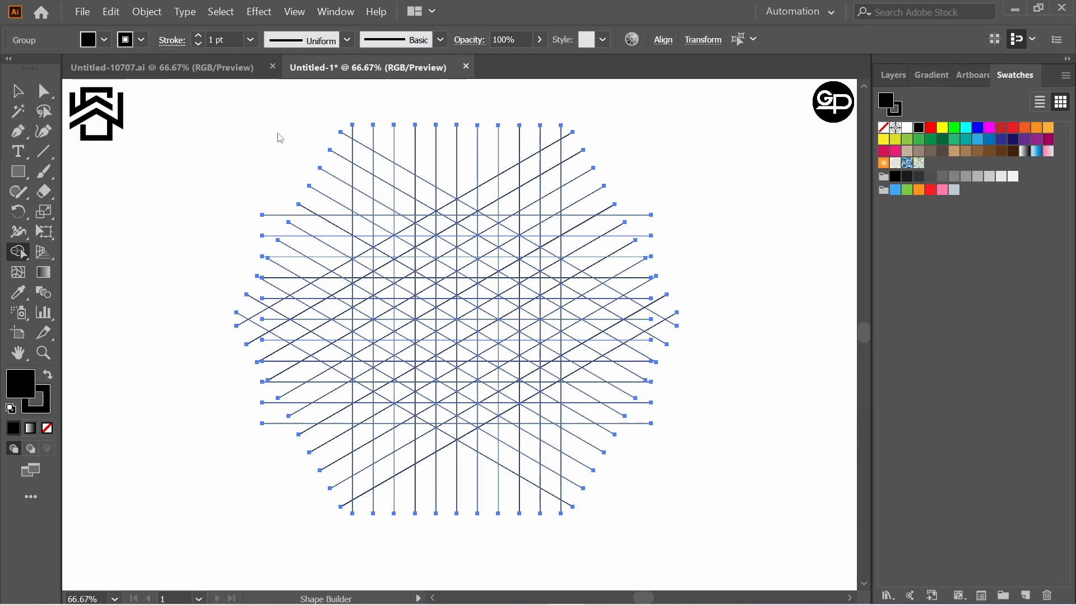
# - Merge the grid cells of the leftmost column into a black vertical bar with a slanted lower end using Shape Builder
pyautogui.click(367, 250)
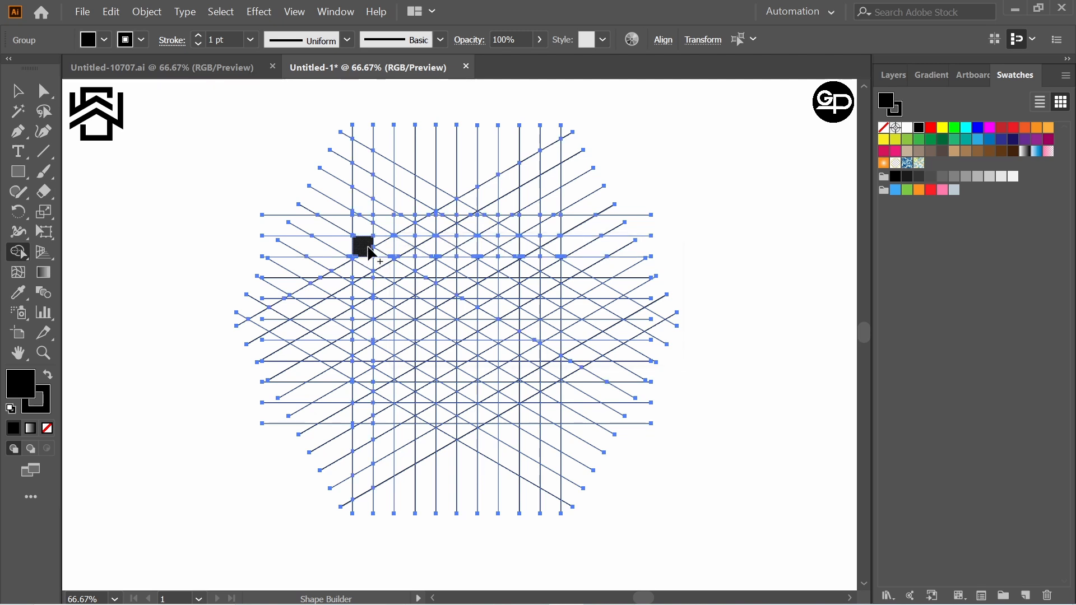
pyautogui.moveTo(366, 249); pyautogui.dragTo(367, 287)
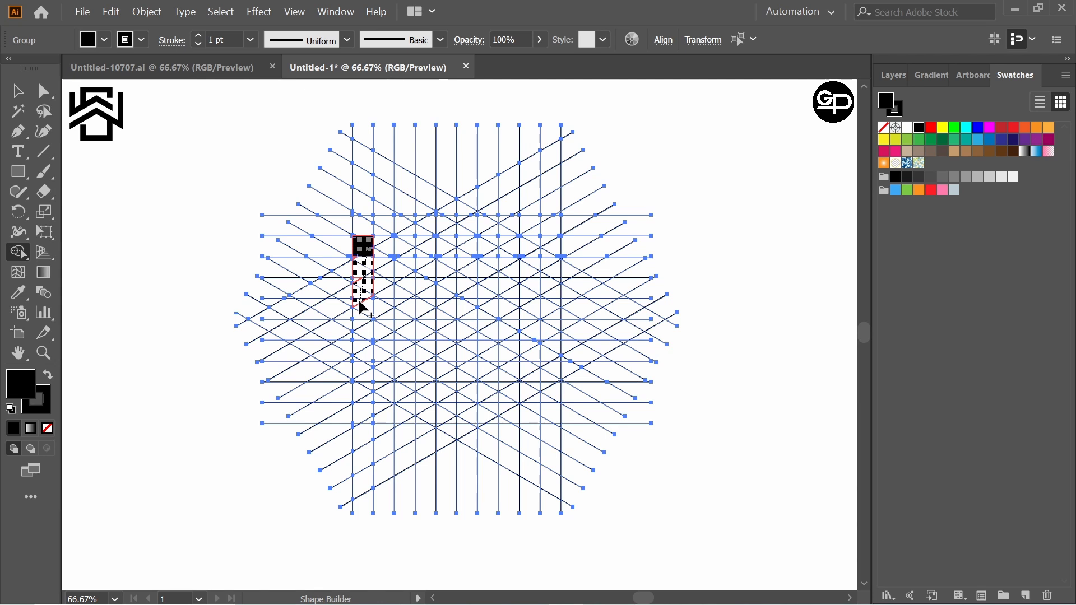
pyautogui.moveTo(360, 330); pyautogui.dragTo(360, 288)
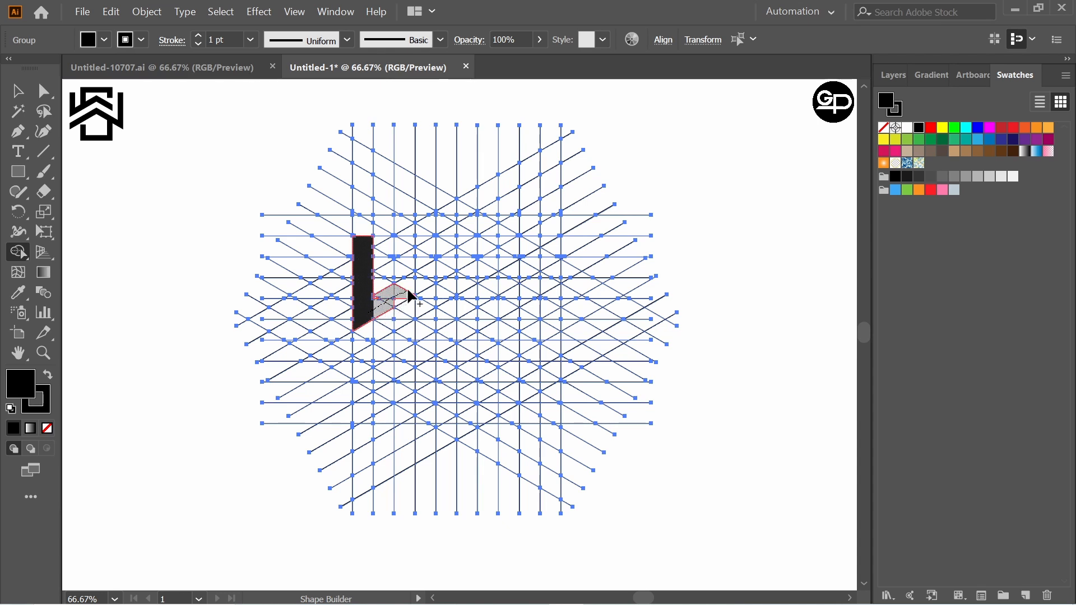
# - Merge the cells rising diagonally from the bar's lower end to the grid's centre line into a black arm, undoing the stray extra cell
pyautogui.moveTo(424, 282)
pyautogui.mouseDown()
pyautogui.moveTo(457, 257)
pyautogui.moveTo(406, 299)
pyautogui.mouseUp()
pyautogui.click(429, 281)
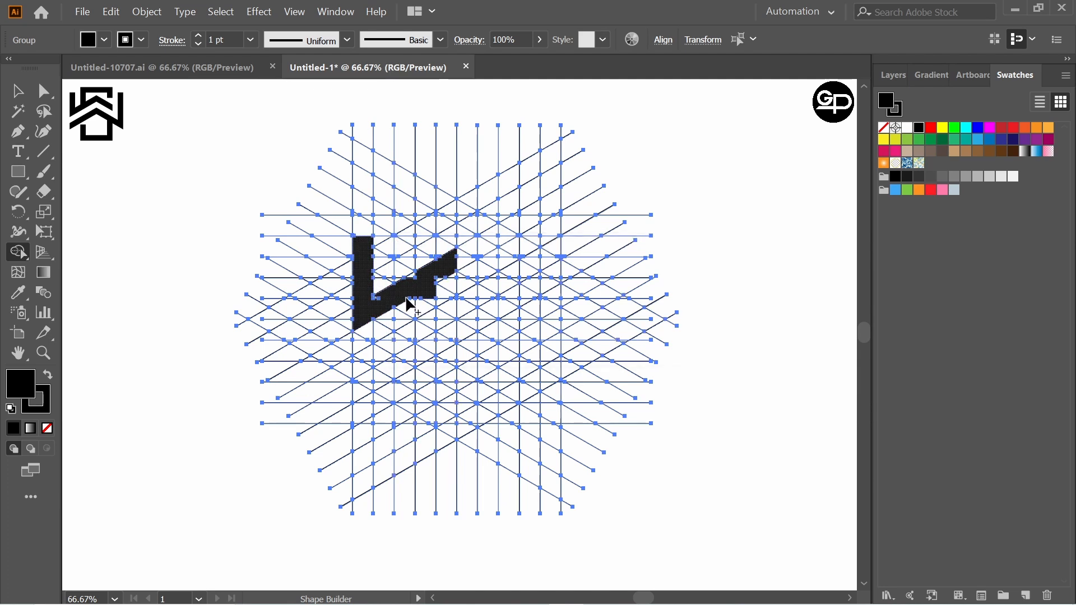
pyautogui.hotkey('ctrl', 'z')
pyautogui.click(423, 281)
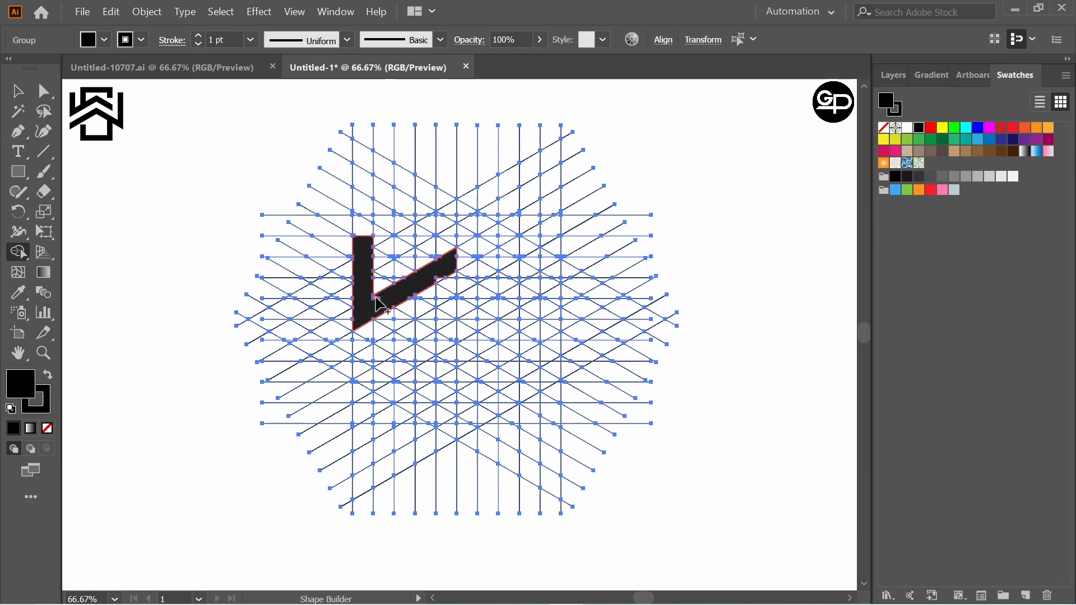
pyautogui.moveTo(375, 297); pyautogui.dragTo(442, 278)
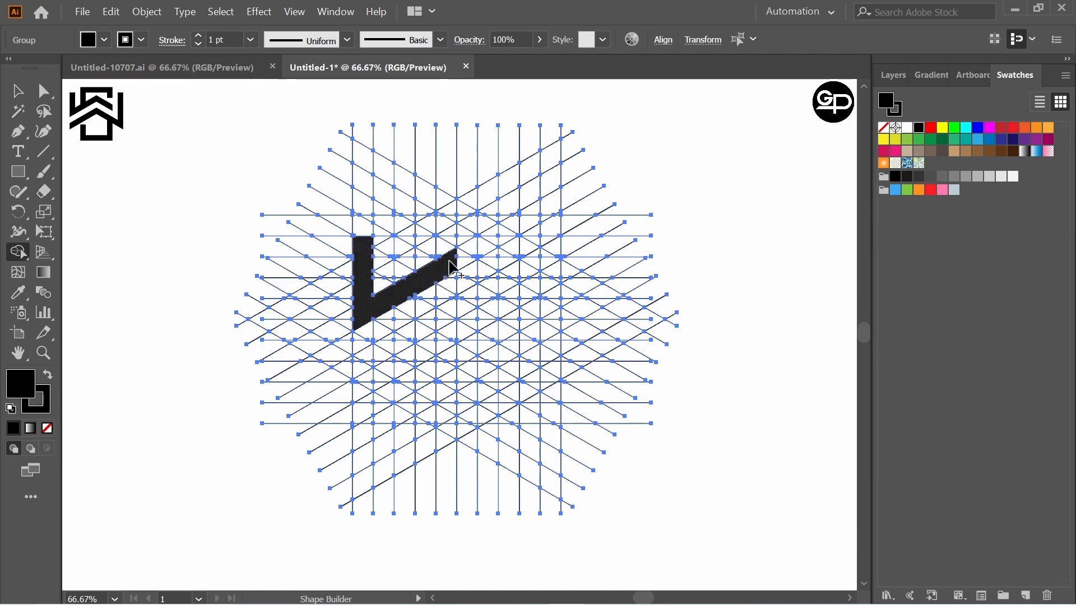
# - Extend the black shape from its central peak diagonally down to the right, filling the remaining cell at the peak
pyautogui.click(457, 266)
pyautogui.moveTo(458, 268); pyautogui.dragTo(521, 307)
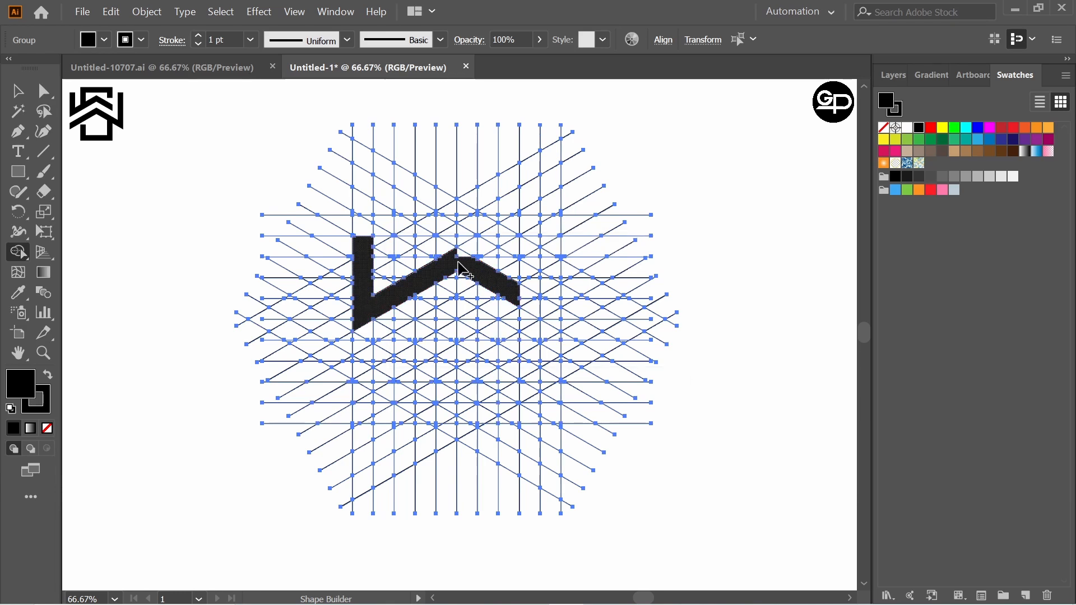
pyautogui.click(465, 260)
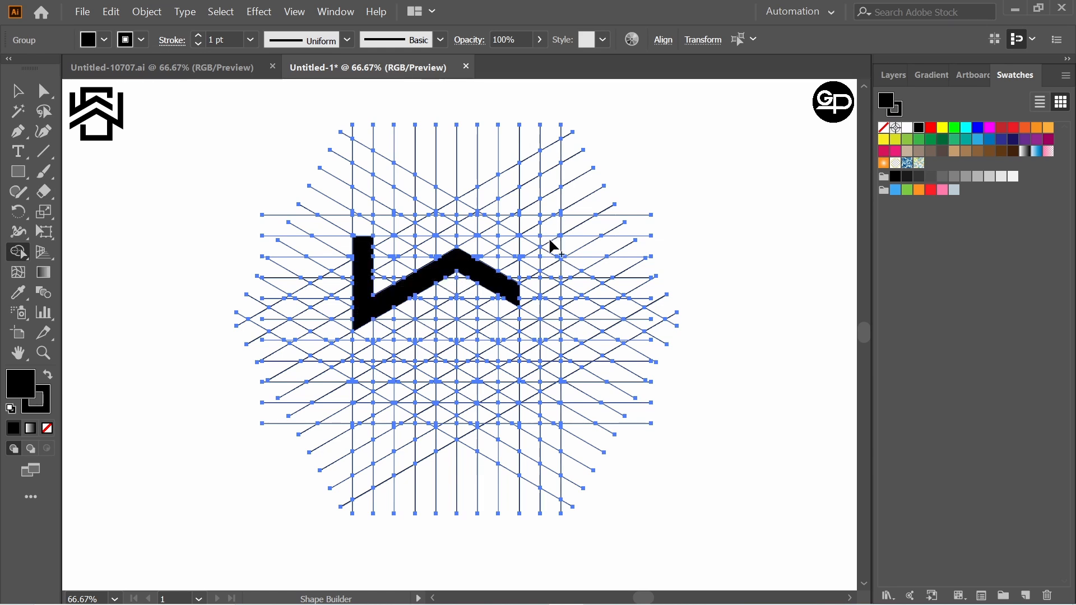
# - Merge the rightmost column's cells into a black bar with a slanted lower end, plus an arm rising diagonally to the centre line
pyautogui.moveTo(550, 244)
pyautogui.mouseDown()
pyautogui.moveTo(541, 353)
pyautogui.moveTo(553, 370)
pyautogui.mouseUp()
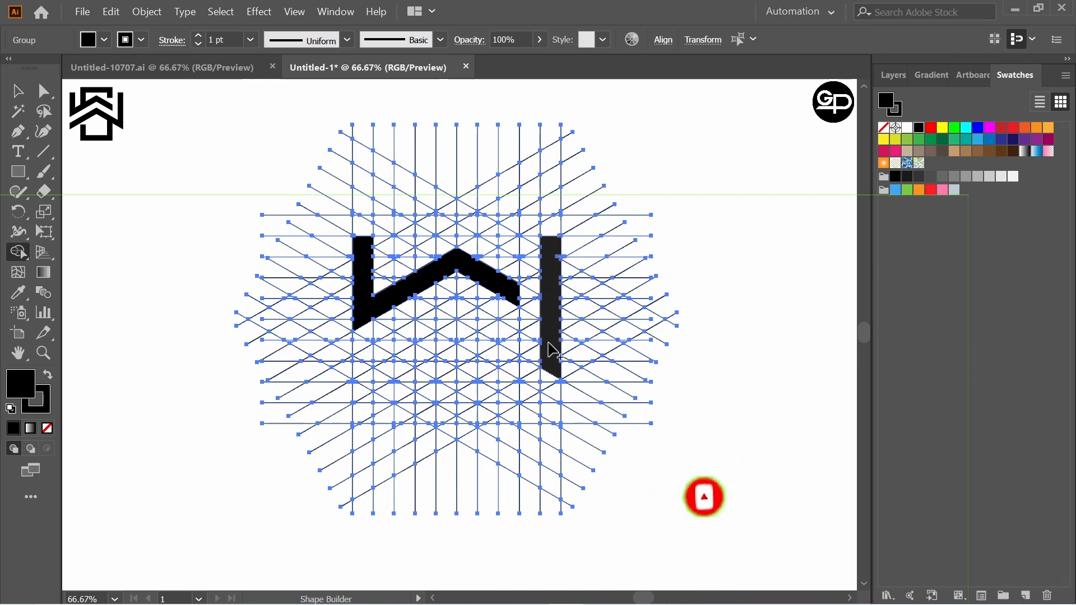
pyautogui.moveTo(545, 365); pyautogui.dragTo(466, 317)
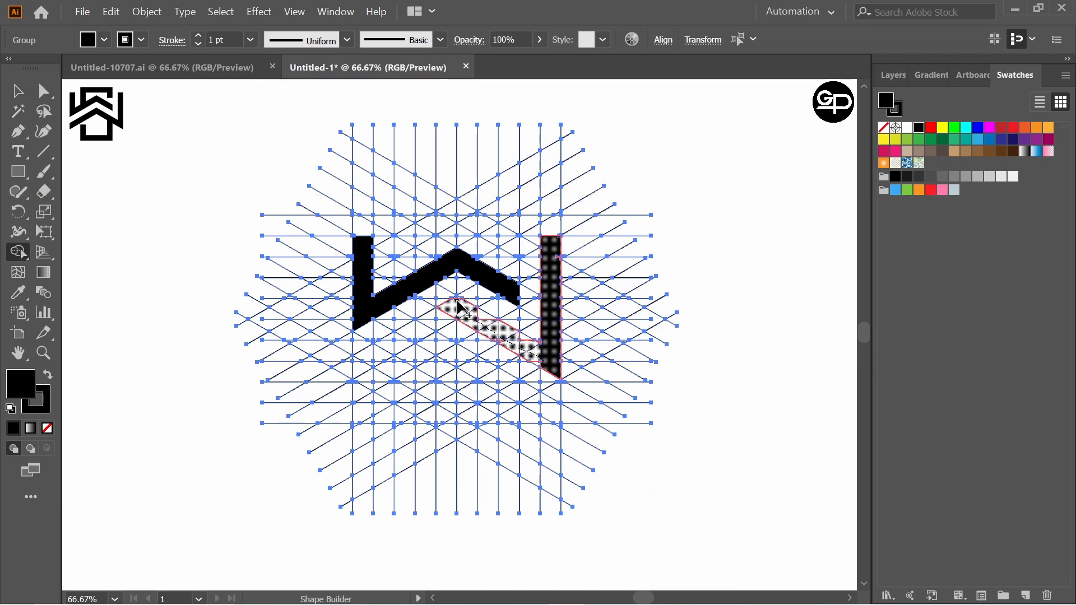
pyautogui.moveTo(459, 305); pyautogui.dragTo(458, 307)
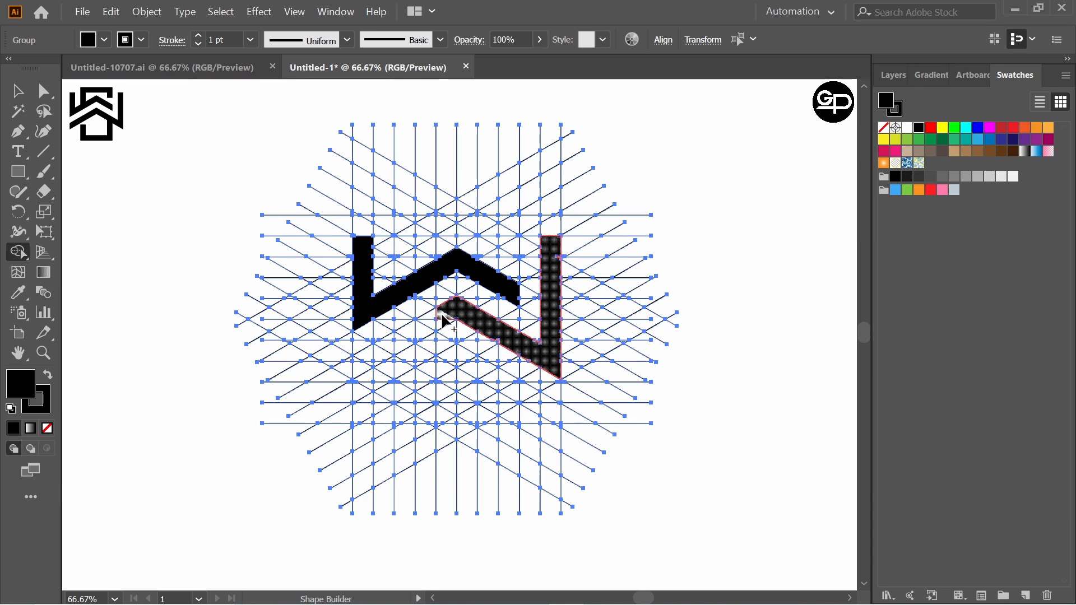
# - Extend the lower black arm from its central peak diagonally down to the leftmost column, filling the cells left open along it
pyautogui.moveTo(413, 345); pyautogui.dragTo(362, 373)
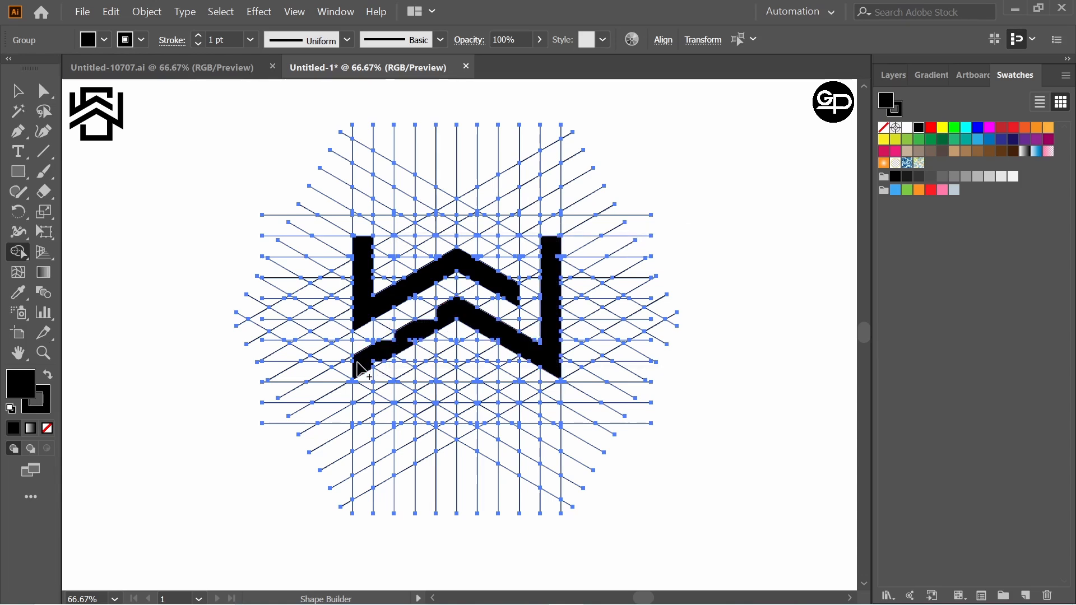
pyautogui.moveTo(391, 336); pyautogui.dragTo(428, 331)
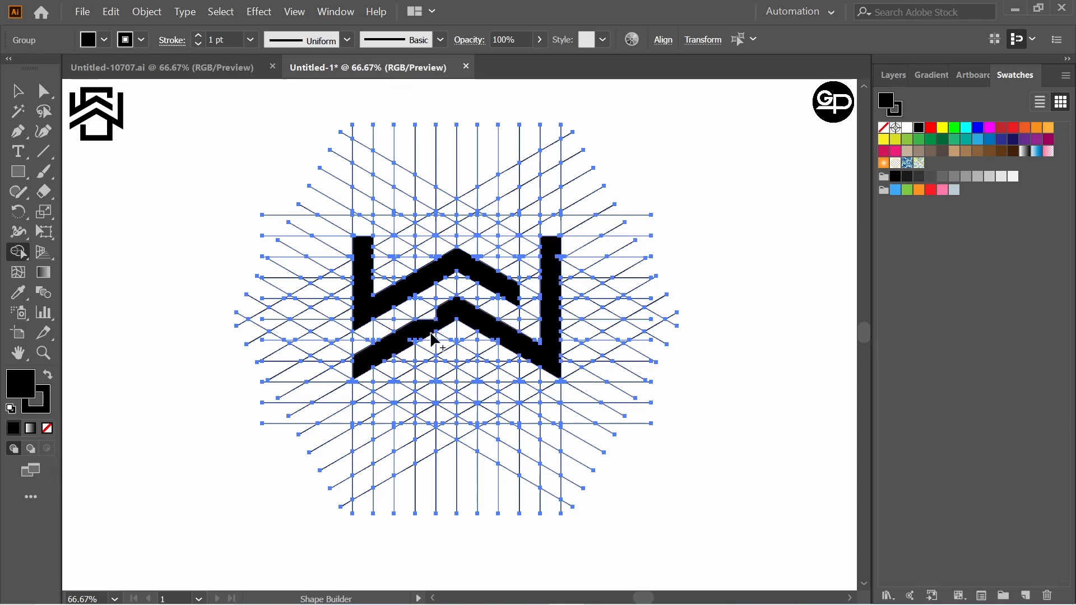
pyautogui.click(425, 324)
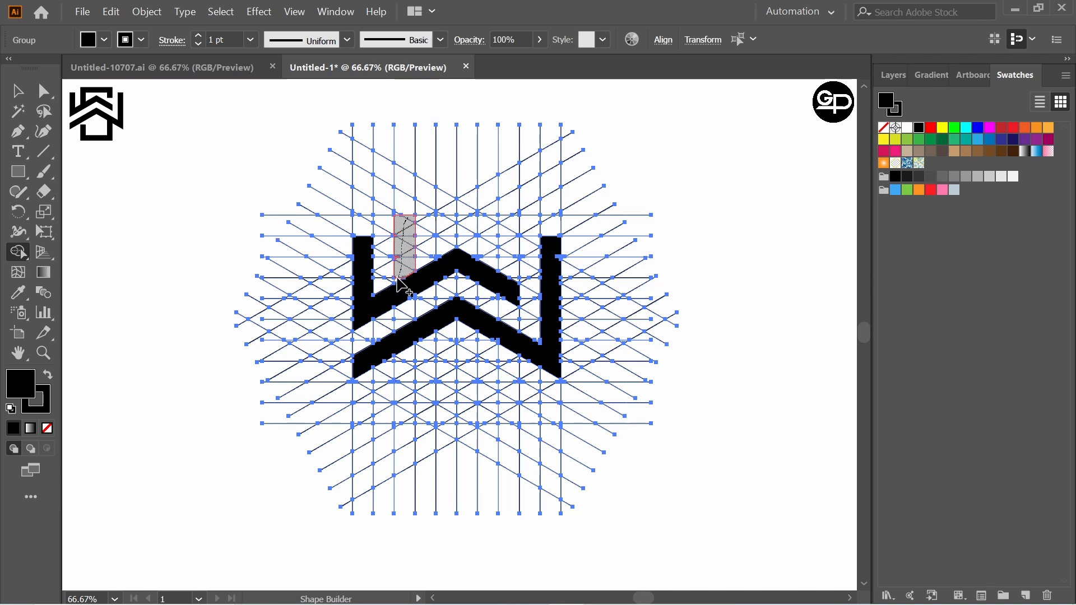
# - Merge cells into a black bracket above the upper chevron, joined to its left arm and ending in a short stub on the right
pyautogui.moveTo(396, 280)
pyautogui.mouseDown()
pyautogui.moveTo(411, 223)
pyautogui.moveTo(436, 230)
pyautogui.mouseUp()
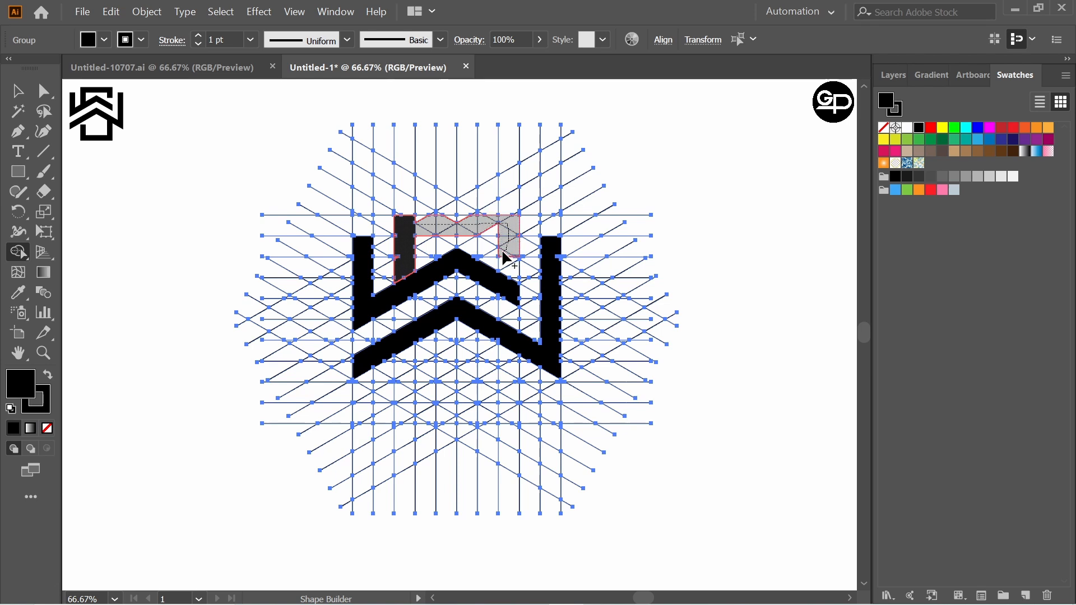
pyautogui.moveTo(508, 258); pyautogui.dragTo(504, 255)
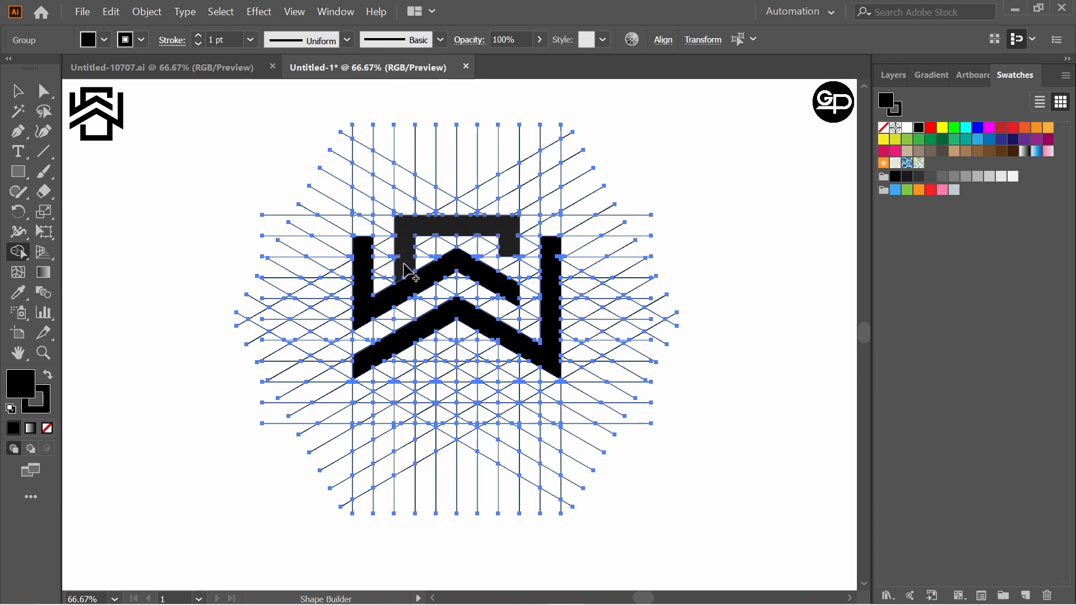
pyautogui.moveTo(403, 264); pyautogui.dragTo(398, 259)
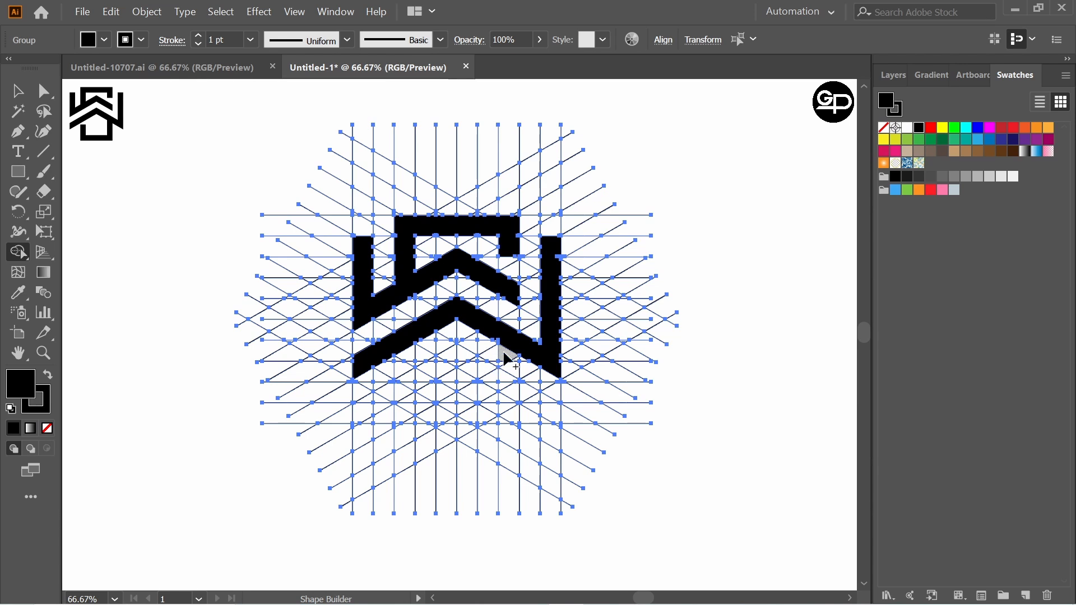
# - Build the house body under the lower chevron with a right wall, a base and a left wall stopping short of the roof
pyautogui.moveTo(510, 351); pyautogui.dragTo(507, 412)
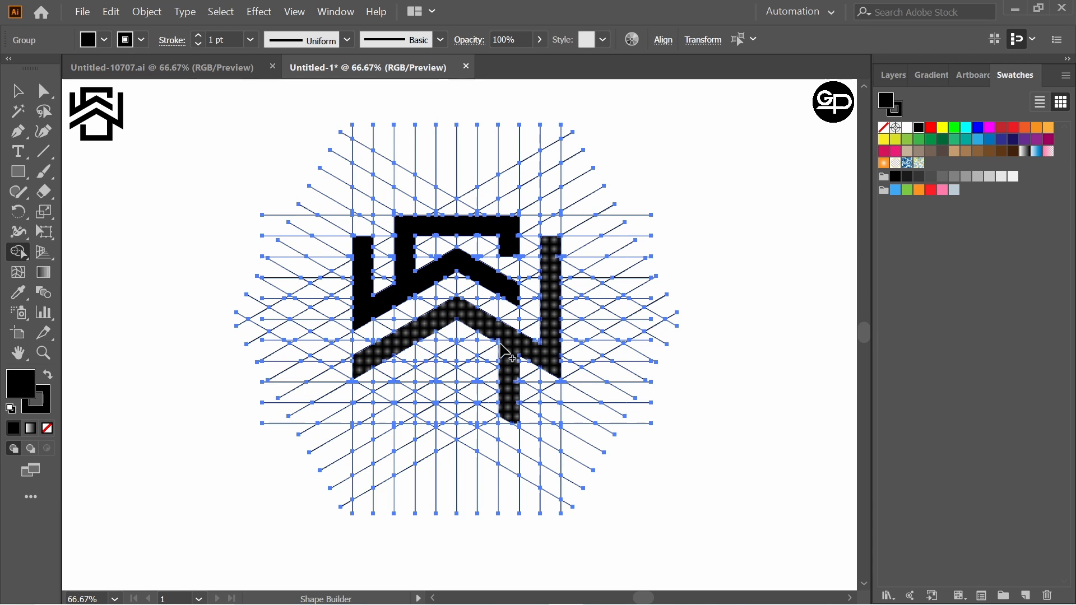
pyautogui.moveTo(511, 356)
pyautogui.mouseDown()
pyautogui.moveTo(511, 392)
pyautogui.moveTo(492, 423)
pyautogui.moveTo(403, 413)
pyautogui.moveTo(409, 367)
pyautogui.moveTo(406, 377)
pyautogui.mouseUp()
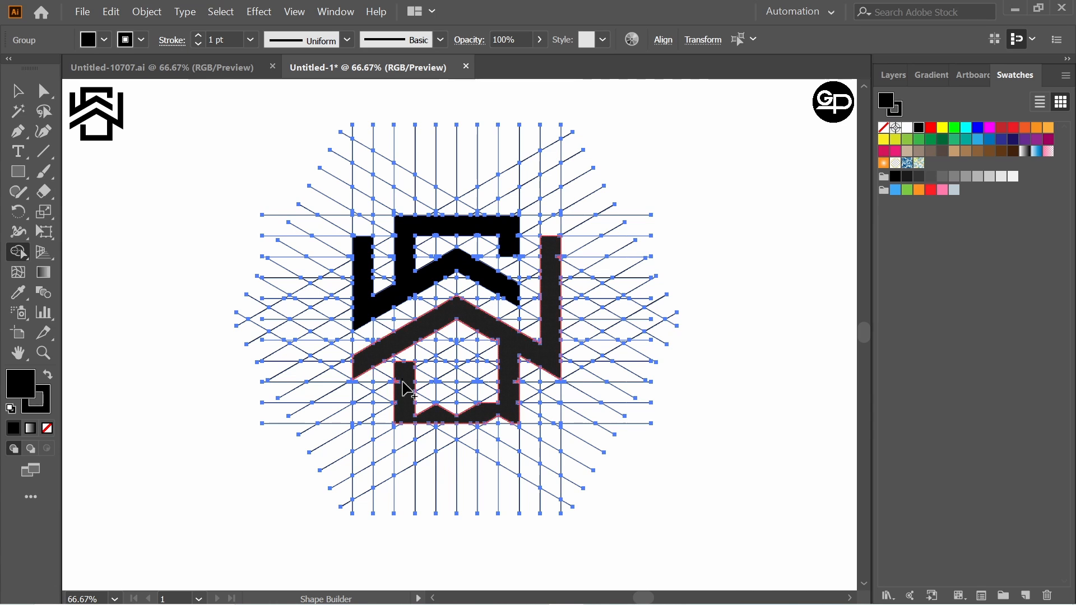
pyautogui.moveTo(404, 394)
pyautogui.mouseDown()
pyautogui.moveTo(430, 416)
pyautogui.moveTo(492, 419)
pyautogui.mouseUp()
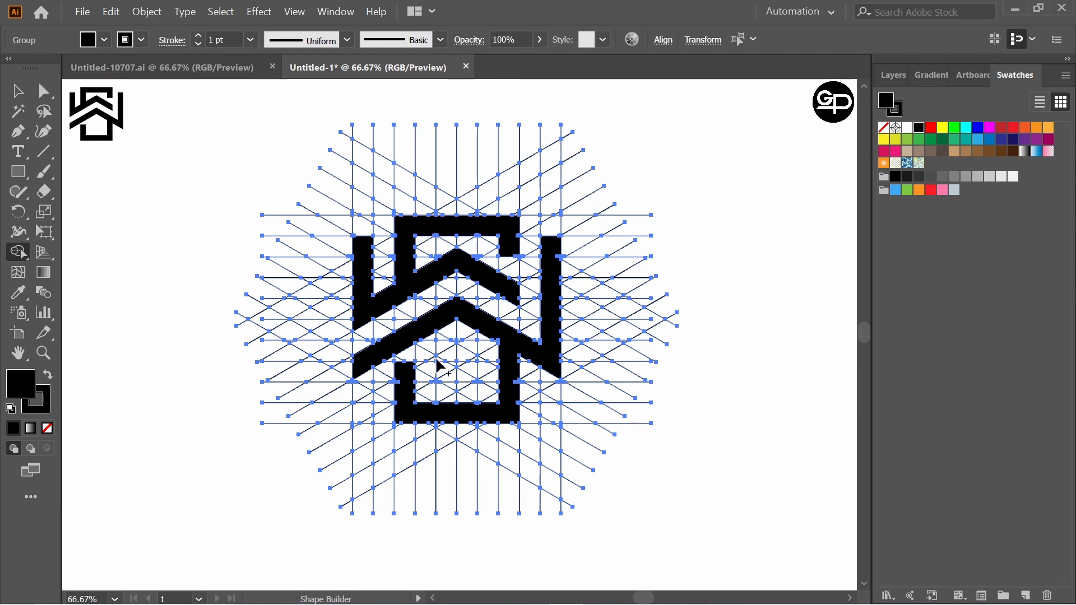
# - Merge the leftover sliver cells along the crossbar's underside and the remaining edges into the upper black shape
pyautogui.scroll(3, 426, 239)
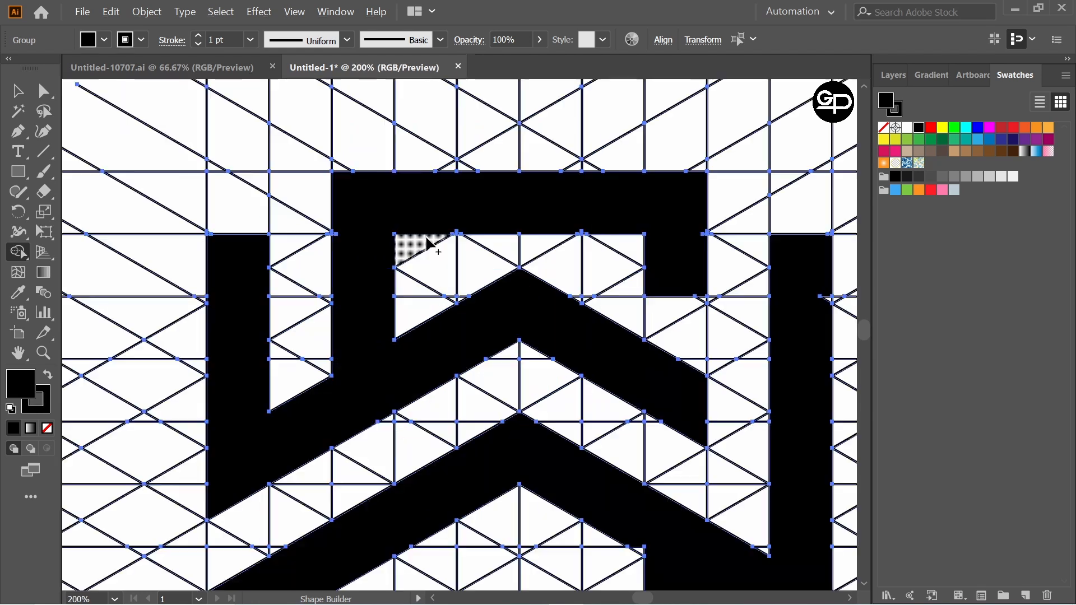
pyautogui.scroll(2, 594, 235)
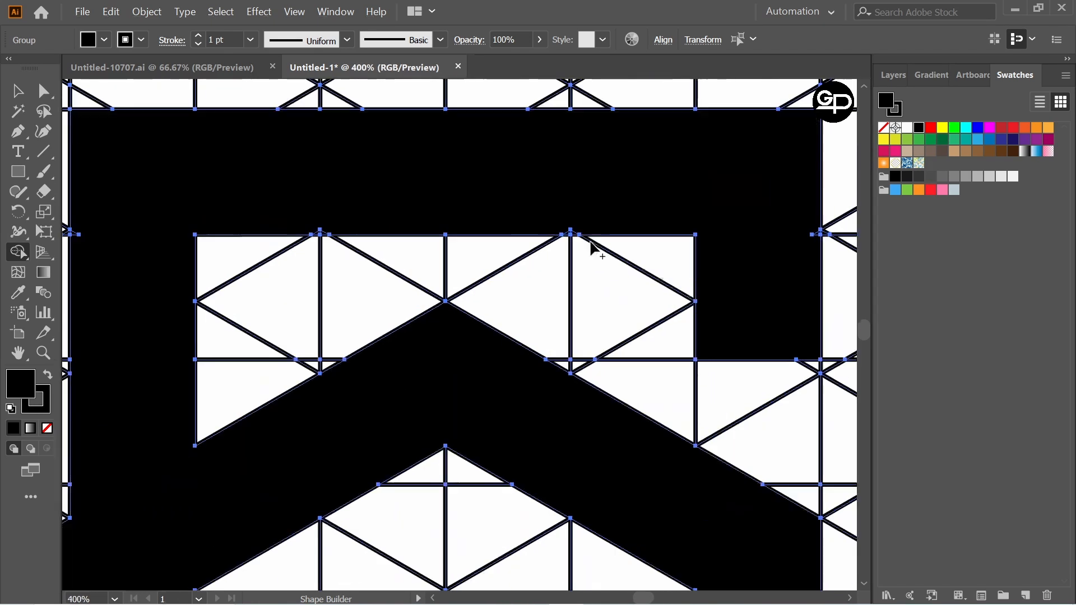
pyautogui.moveTo(575, 230); pyautogui.dragTo(560, 230)
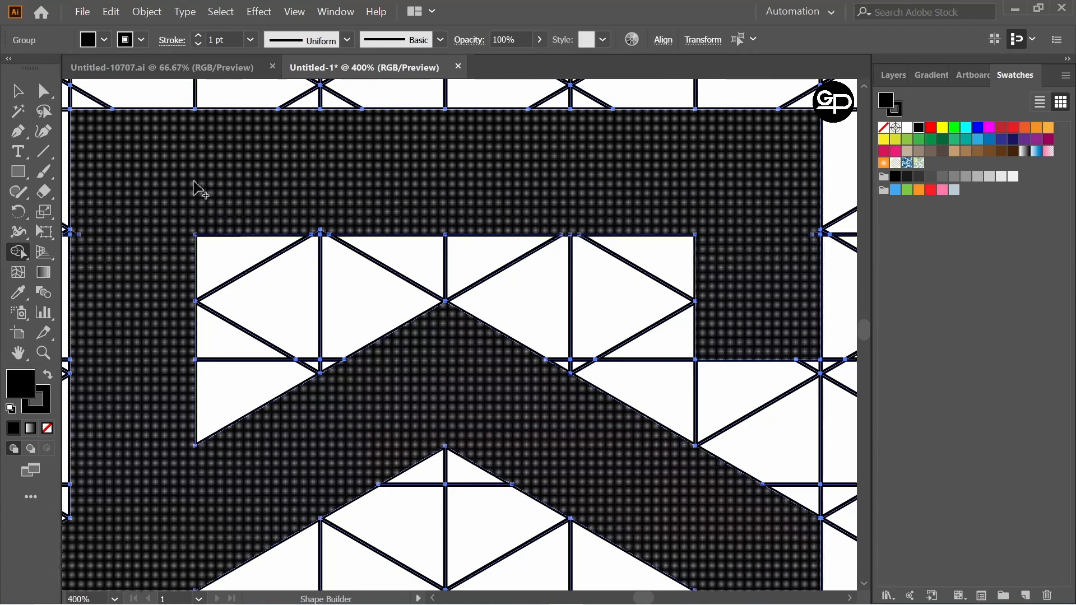
pyautogui.click(327, 234)
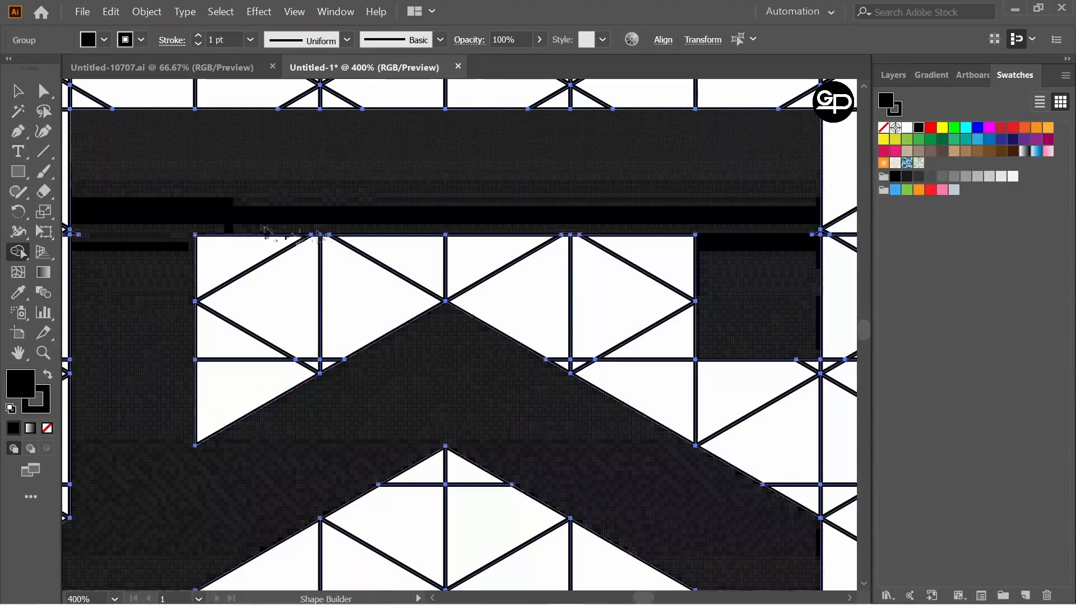
pyautogui.scroll(-3, 120, 288)
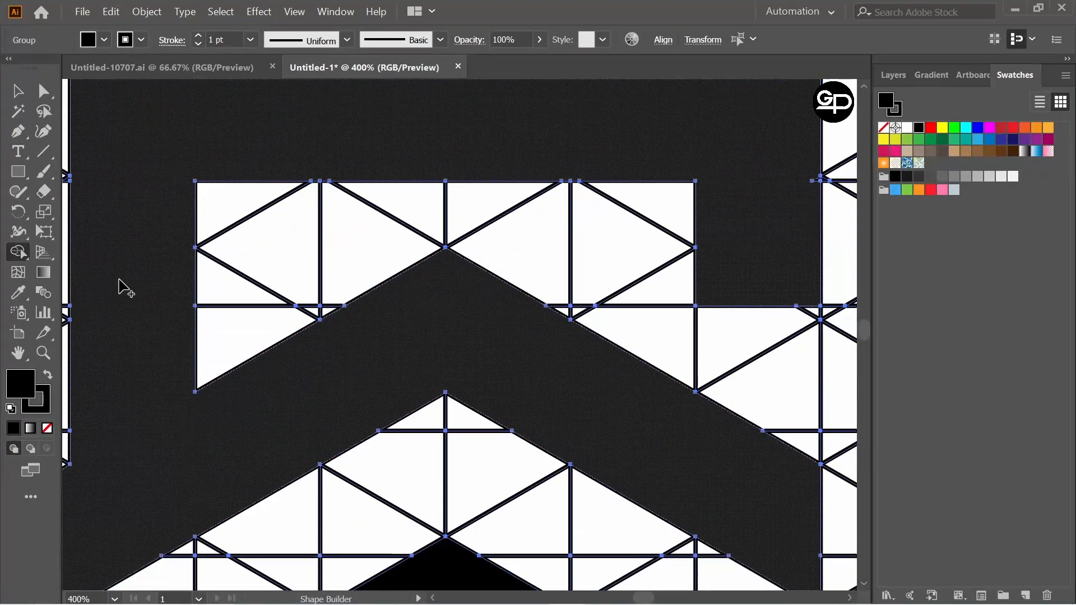
pyautogui.click(588, 280)
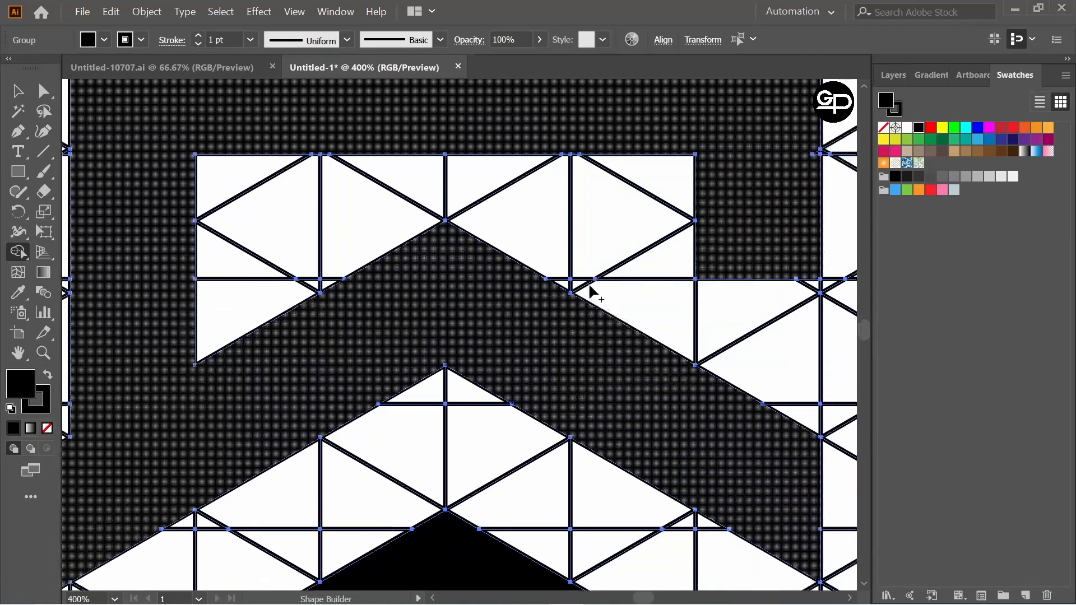
pyautogui.scroll(4, 594, 286)
pyautogui.moveTo(821, 259)
pyautogui.mouseDown()
pyautogui.moveTo(816, 271)
pyautogui.moveTo(687, 243)
pyautogui.mouseUp()
pyautogui.scroll(-2, 689, 244)
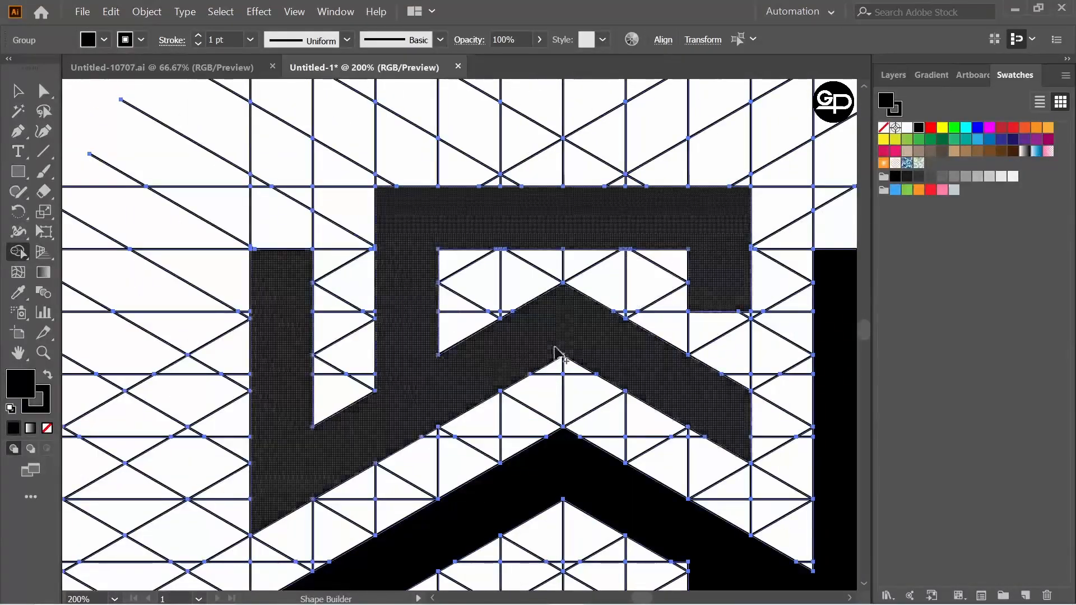
pyautogui.moveTo(279, 443); pyautogui.dragTo(329, 425)
pyautogui.scroll(-2, 329, 425)
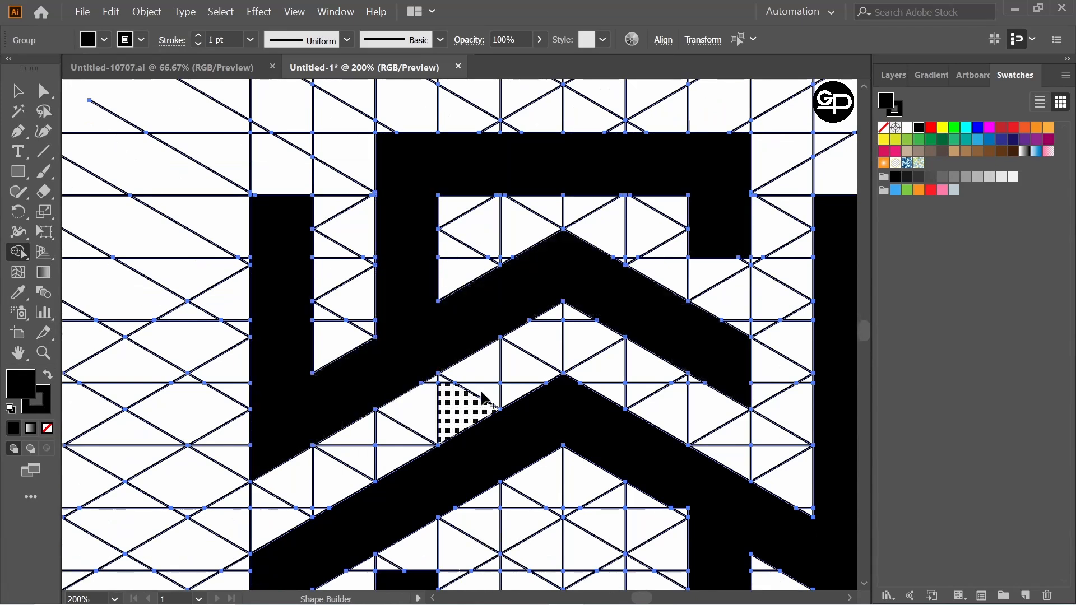
# - Merge the leftover sliver cells along the outer edge of the house's left wall into the lower black shape
pyautogui.scroll(-3, 705, 361)
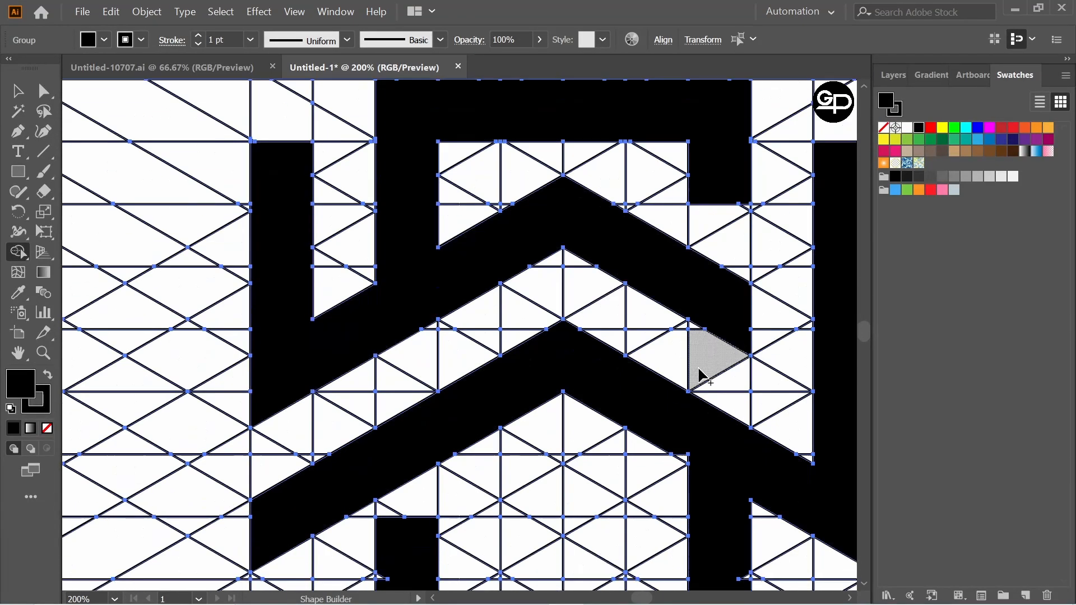
pyautogui.scroll(-1, 694, 373)
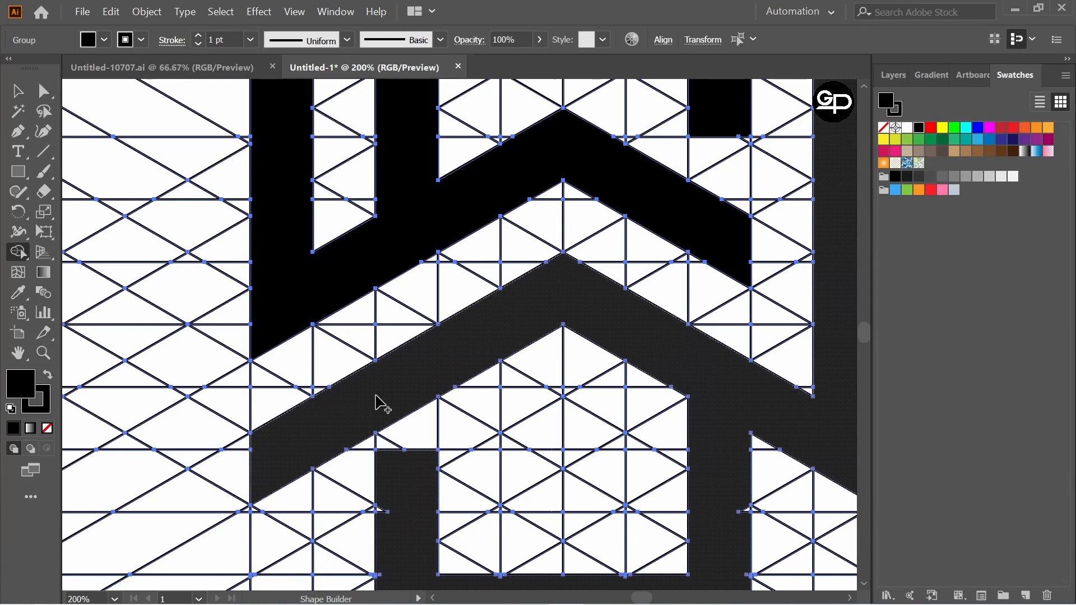
pyautogui.scroll(-2, 381, 401)
pyautogui.moveTo(396, 422); pyautogui.dragTo(381, 429)
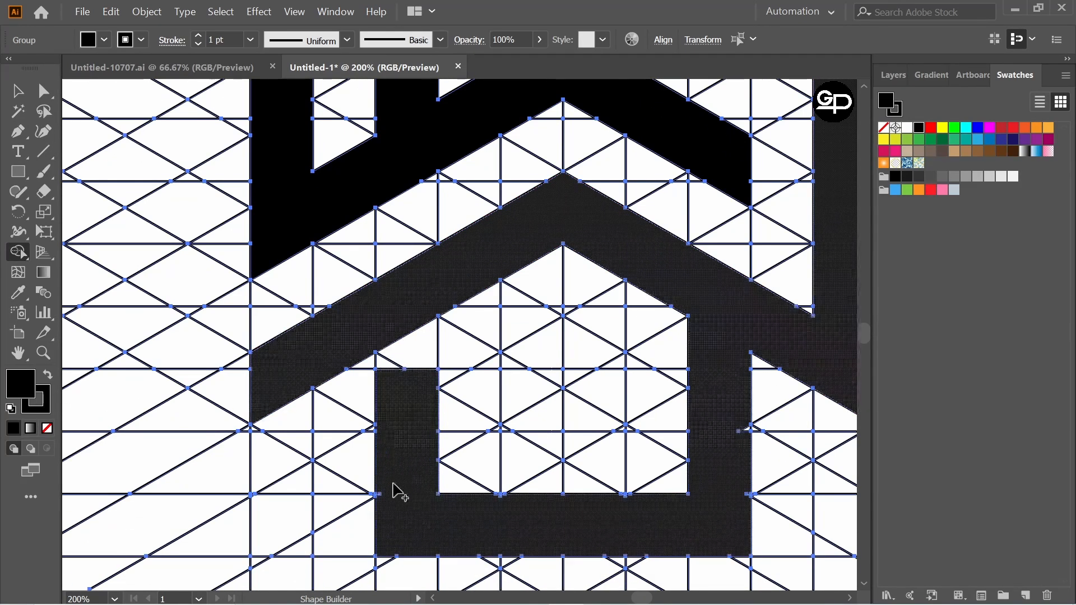
pyautogui.moveTo(379, 498); pyautogui.dragTo(385, 502)
# - Merge the tiny slivers along the inner edge of the house's base and the outer edge of its right wall into the shape
pyautogui.scroll(2, 502, 509)
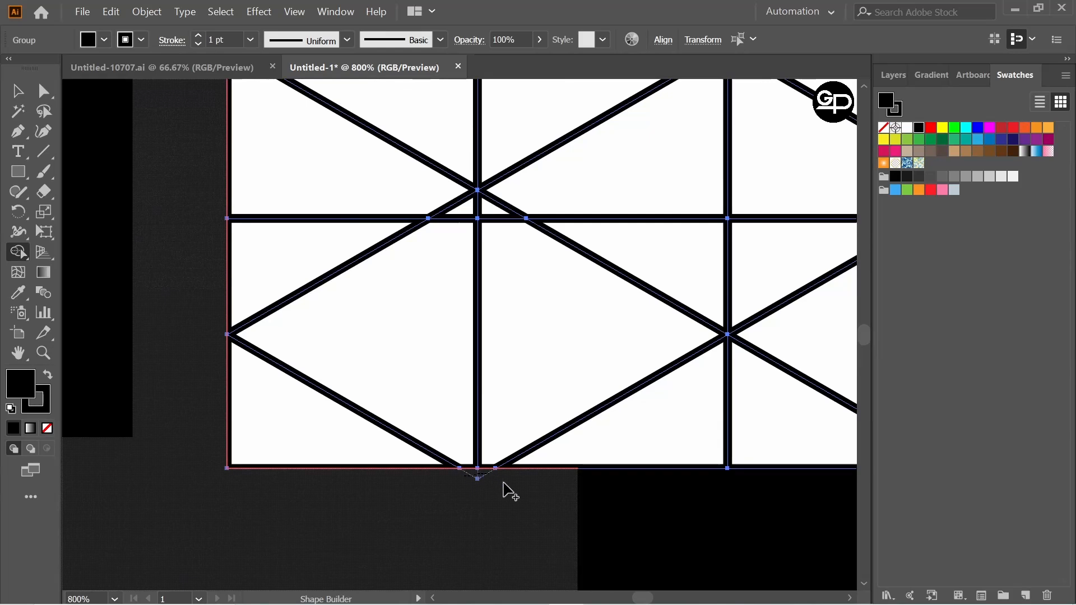
pyautogui.scroll(-2, 510, 482)
pyautogui.scroll(3, 632, 497)
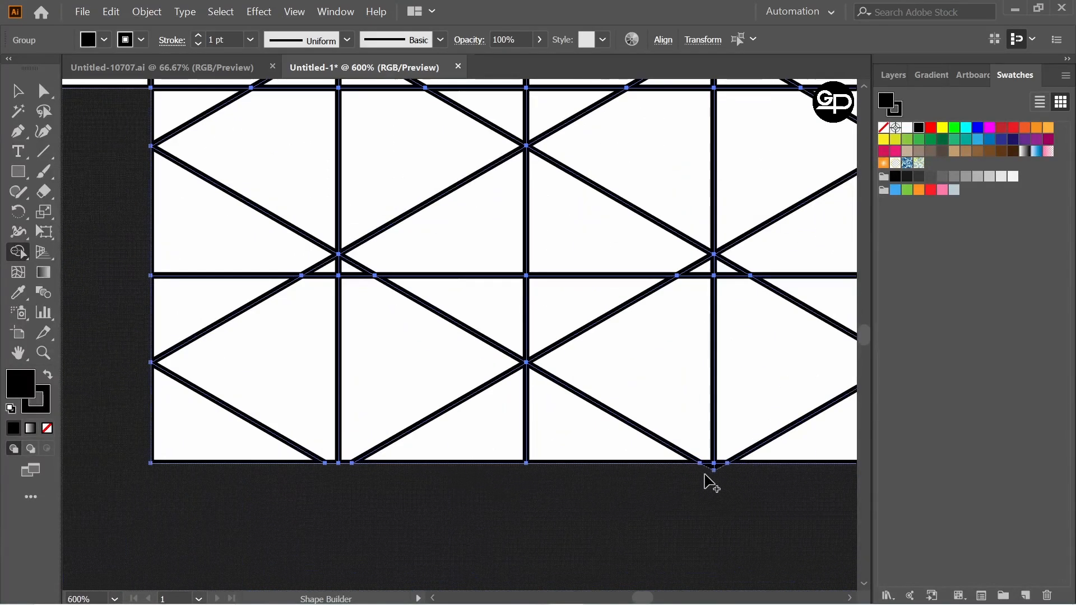
pyautogui.scroll(-2, 558, 449)
pyautogui.scroll(2, 585, 449)
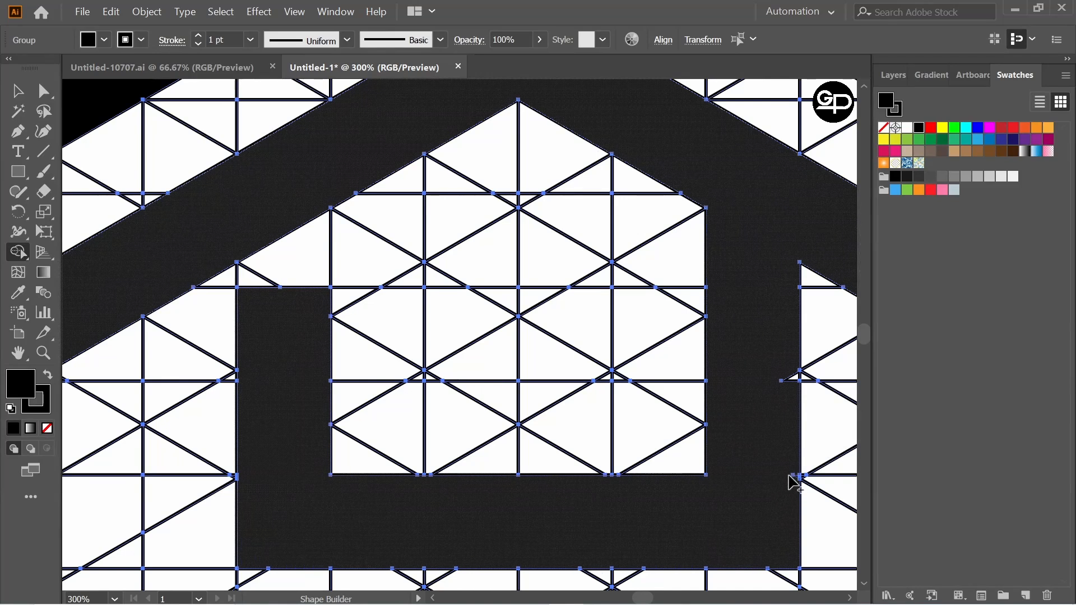
pyautogui.moveTo(795, 473); pyautogui.dragTo(793, 481)
pyautogui.moveTo(793, 389); pyautogui.dragTo(801, 393)
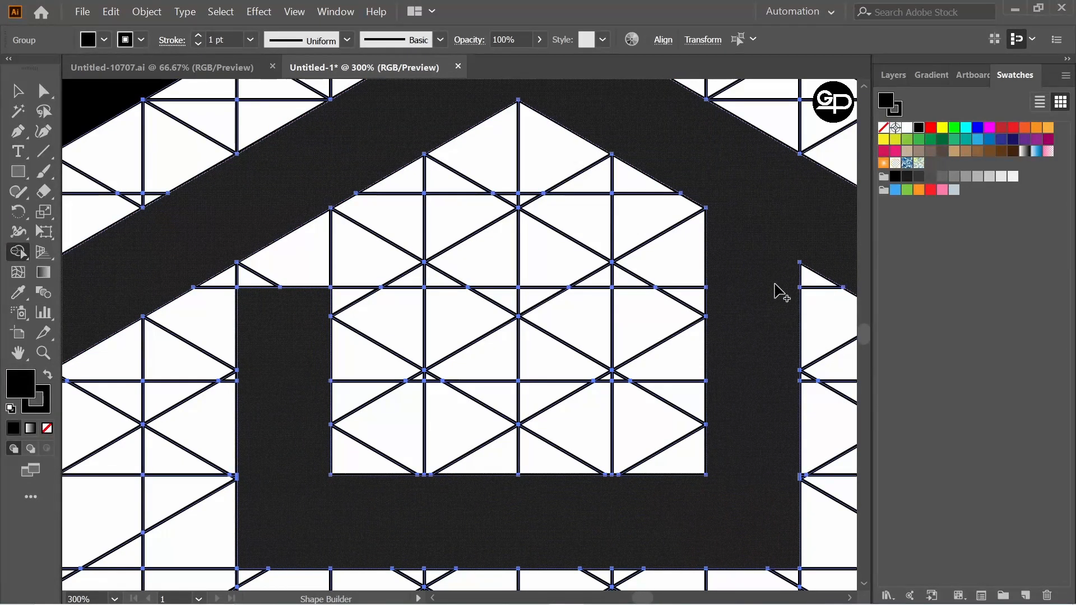
# - Merge the leftover sliver on the outer edge of the rightmost vertical bar, near its upper end, into the lower black shape
pyautogui.scroll(-3, 776, 286)
pyautogui.scroll(2, 771, 289)
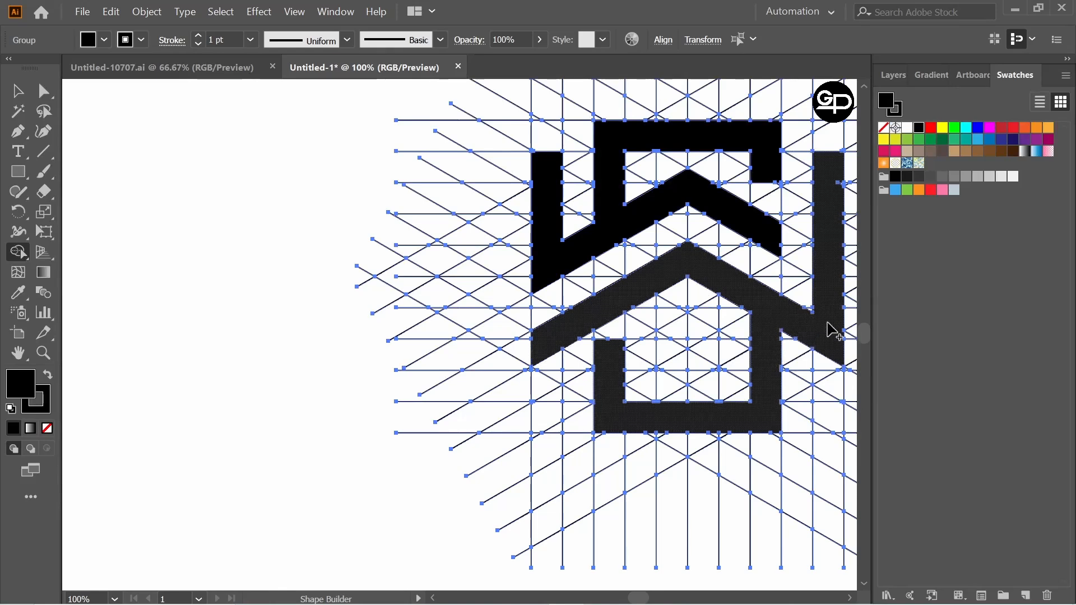
pyautogui.moveTo(823, 330); pyautogui.dragTo(638, 354)
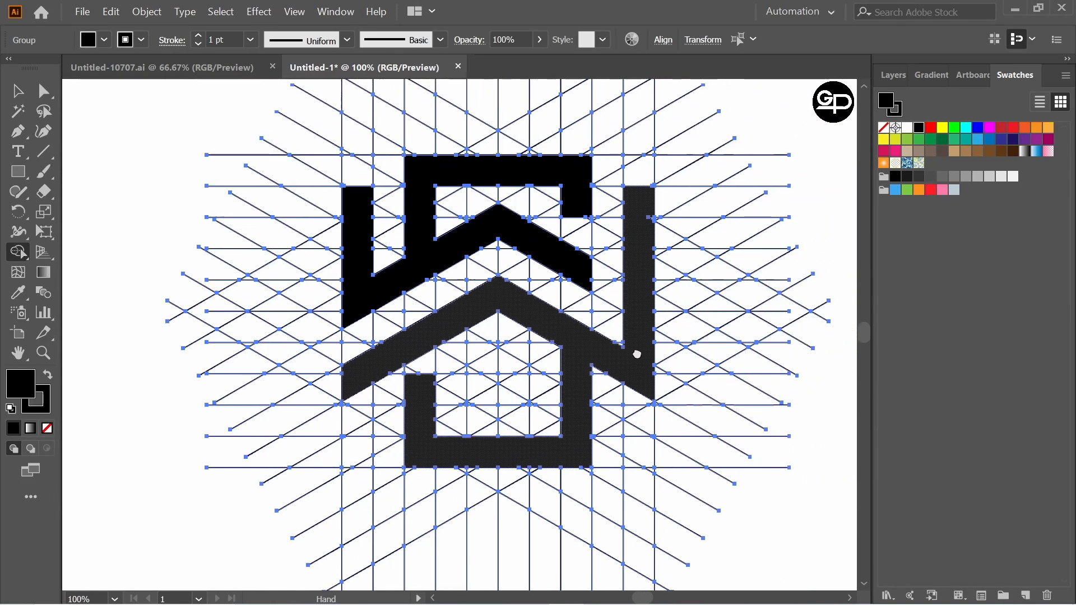
pyautogui.scroll(2, 628, 354)
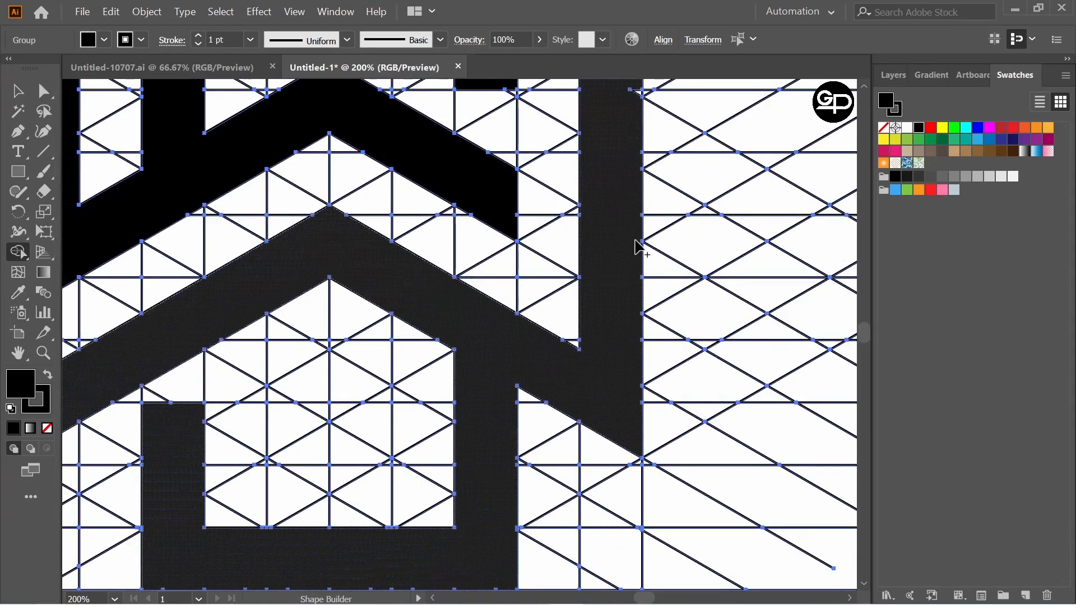
pyautogui.scroll(4, 639, 247)
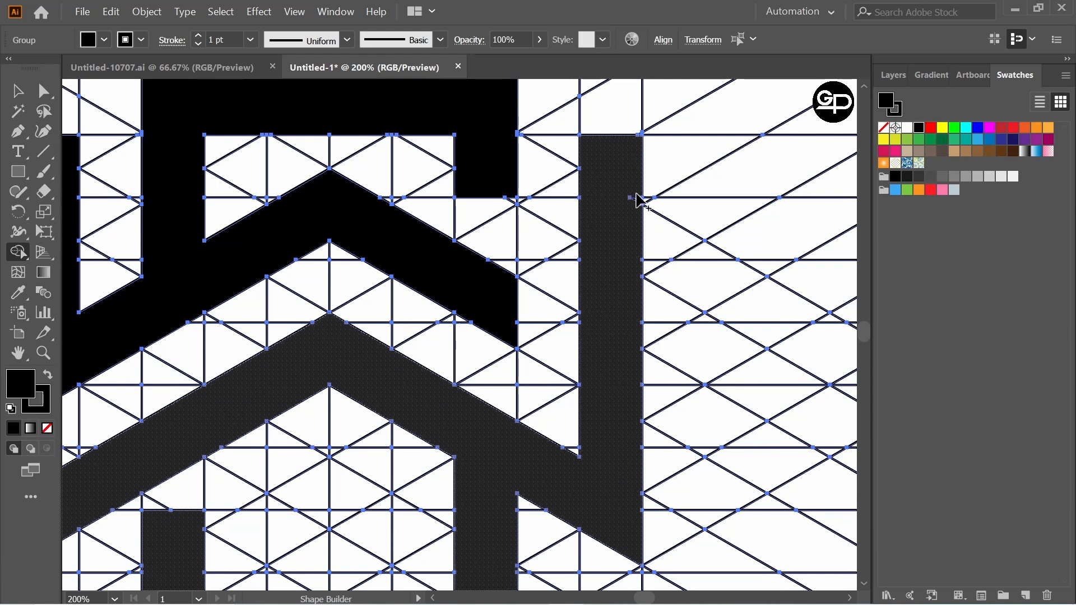
pyautogui.scroll(2, 619, 303)
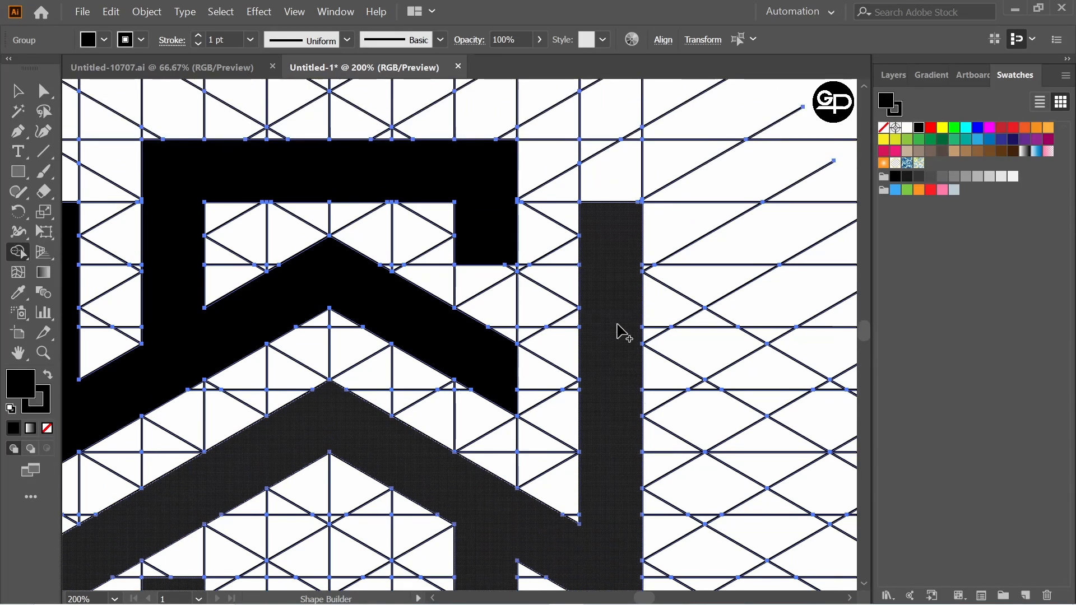
pyautogui.scroll(-3, 617, 325)
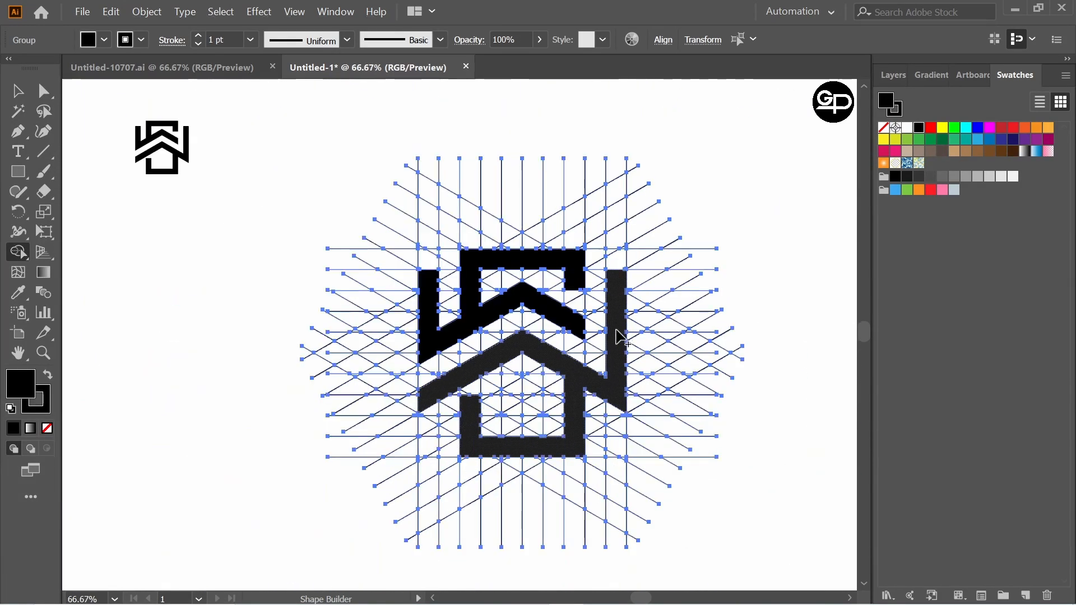
# - Switch to the Selection tool and deselect the grid and the finished black shapes
pyautogui.moveTo(582, 356); pyautogui.dragTo(533, 335)
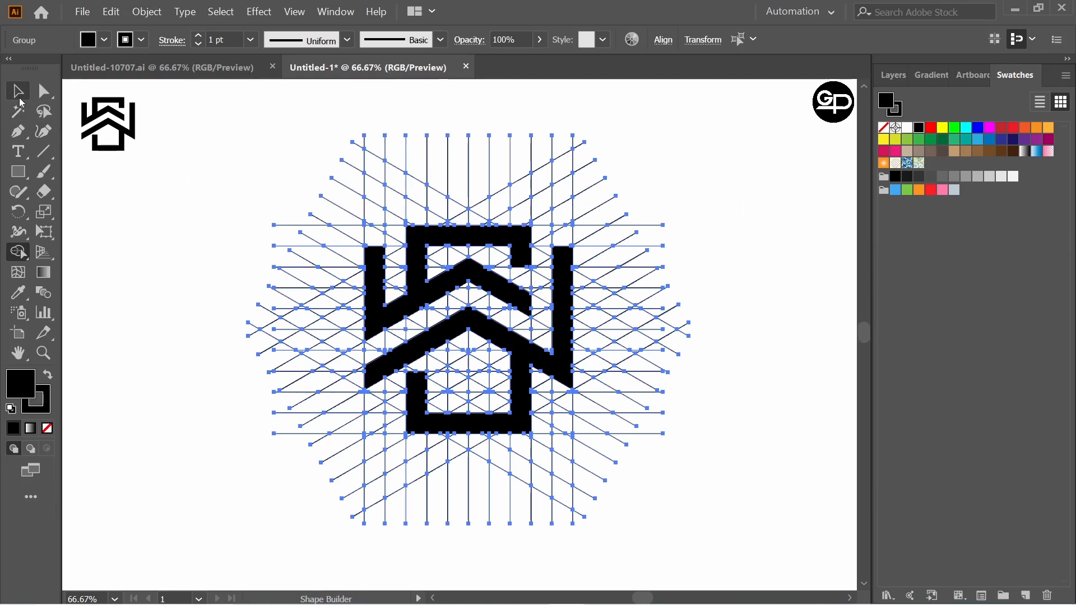
pyautogui.click(17, 90)
pyautogui.click(187, 265)
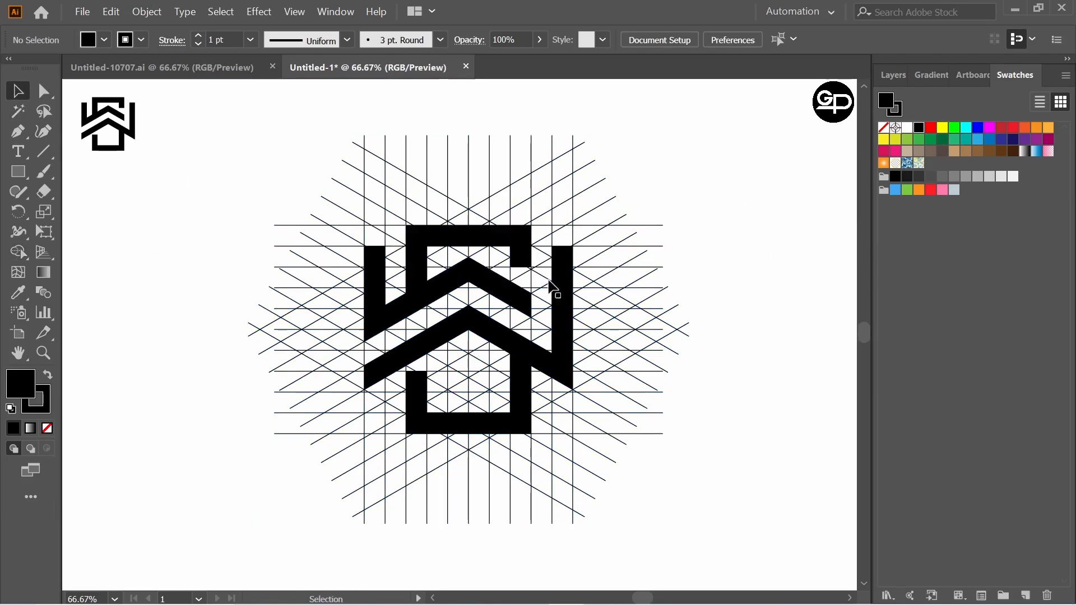
# - Cut the two finished black shapes out of the grid and delete all the remaining grid lines
pyautogui.keyDown('ctrl'); pyautogui.click(526, 409); pyautogui.keyUp('ctrl')
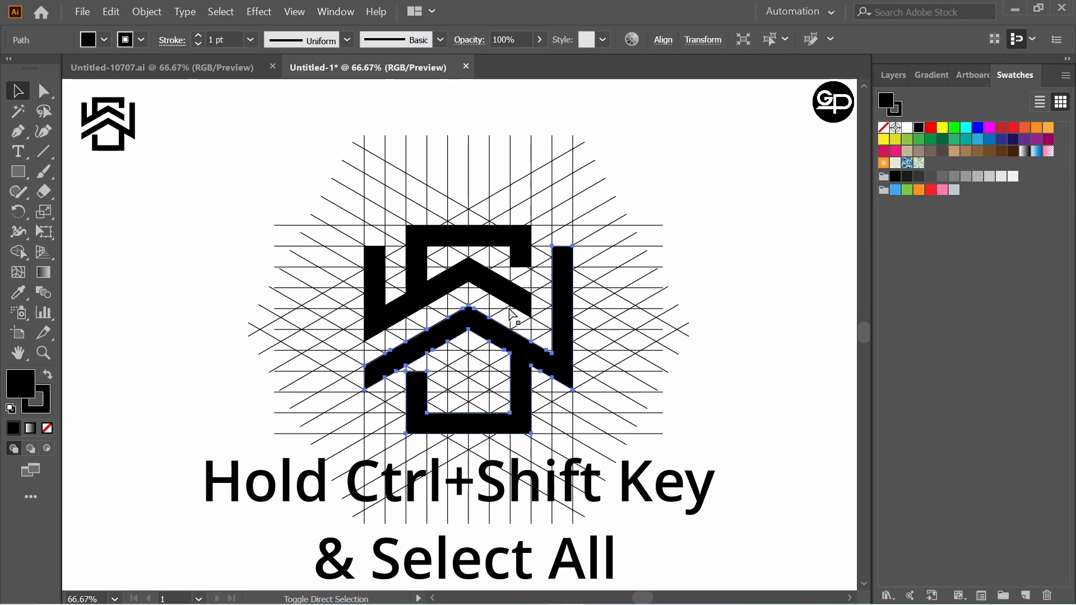
pyautogui.keyDown('ctrl'); pyautogui.keyDown('shift'); pyautogui.click(502, 305); pyautogui.keyUp('shift'); pyautogui.keyUp('ctrl')
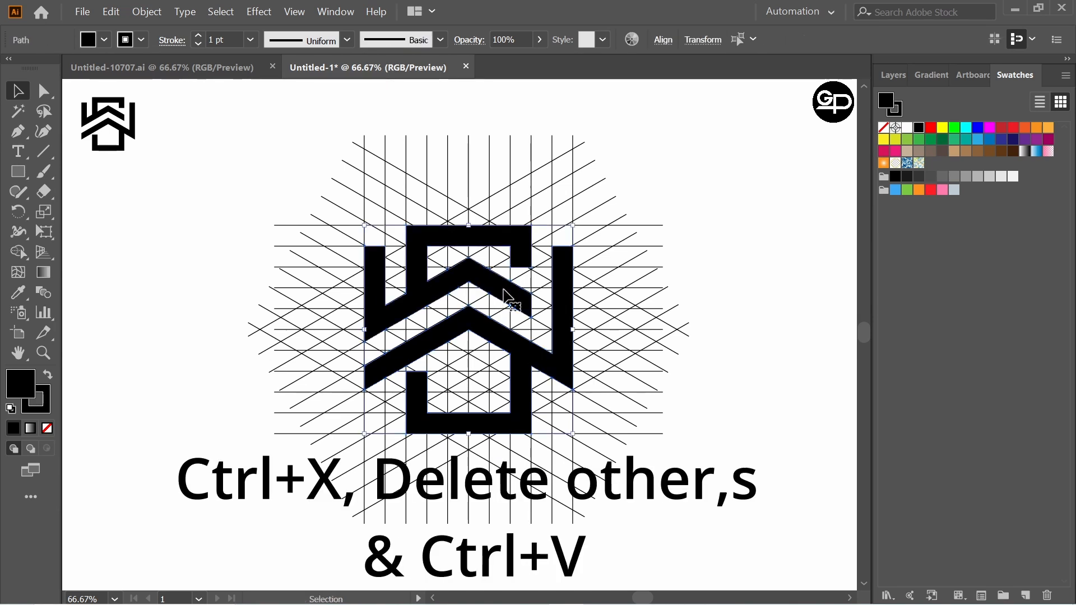
pyautogui.hotkey('ctrl', 'x')
pyautogui.moveTo(301, 140); pyautogui.dragTo(682, 448)
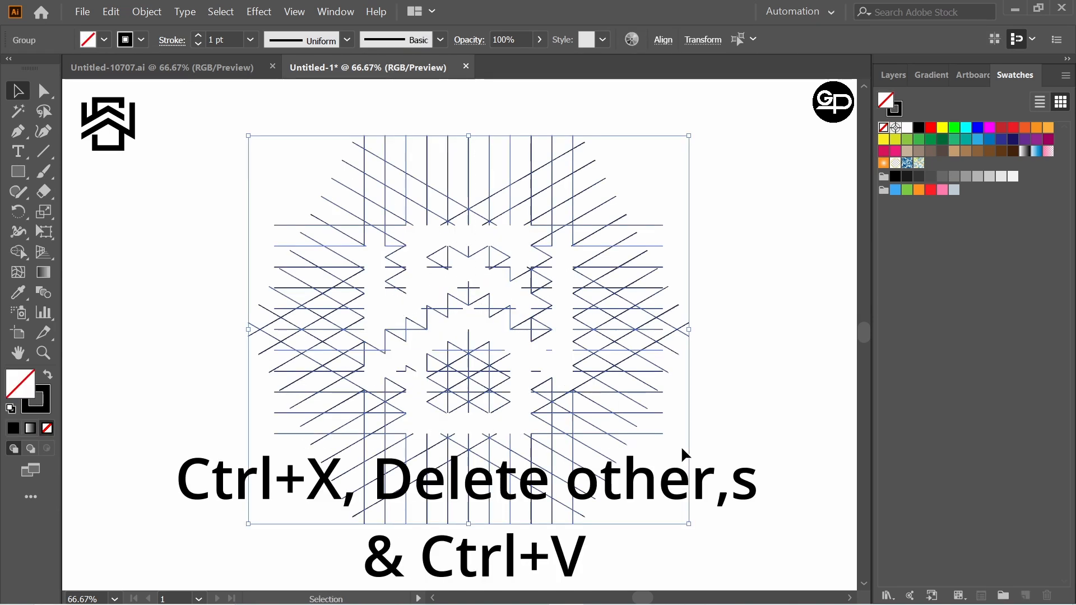
pyautogui.press('Delete')
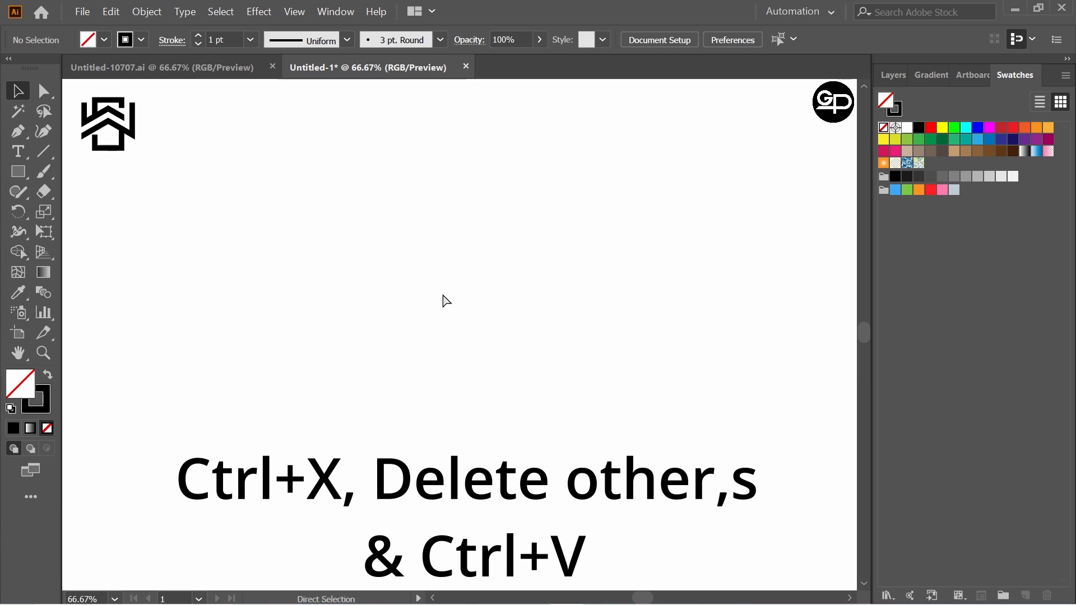
# - Paste the two black shapes back onto the artboard and enlarge them together proportionally
pyautogui.hotkey('ctrl', 'v')
pyautogui.click(634, 322)
pyautogui.moveTo(289, 189); pyautogui.dragTo(632, 507)
pyautogui.moveTo(577, 396); pyautogui.dragTo(572, 386)
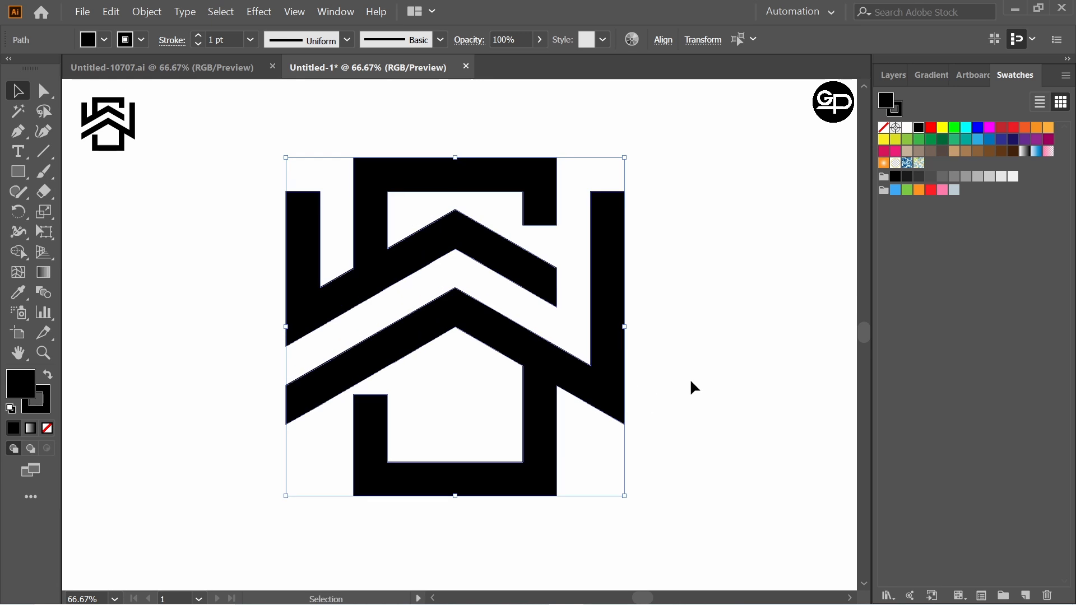
pyautogui.click(691, 385)
# - Set the stroke of both black shapes to None, keeping the black fill
pyautogui.moveTo(398, 216); pyautogui.dragTo(718, 499)
pyautogui.click(141, 40)
pyautogui.click(11, 68)
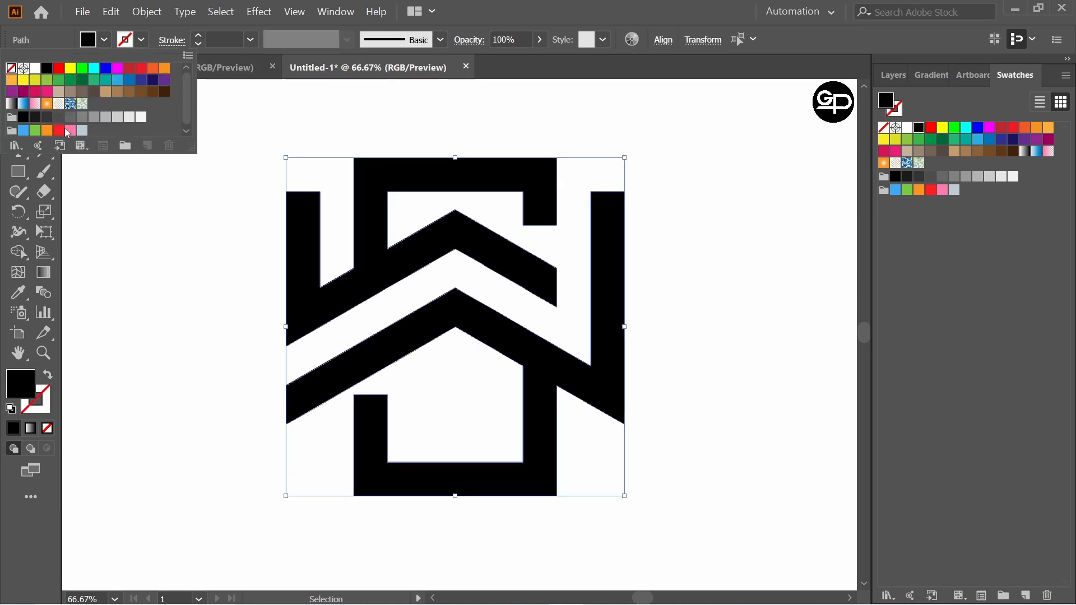
pyautogui.click(208, 245)
pyautogui.click(209, 245)
# - Group the two black shapes into a single logo mark and deselect it
pyautogui.moveTo(275, 139); pyautogui.dragTo(659, 471)
pyautogui.hotkey('ctrl', 'g')
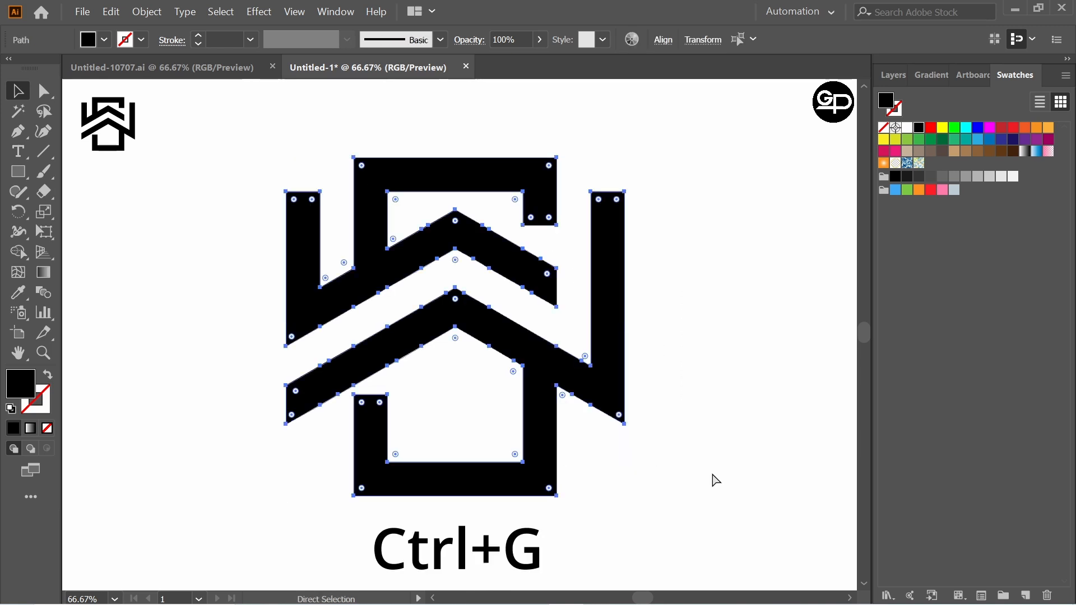
pyautogui.click(704, 368)
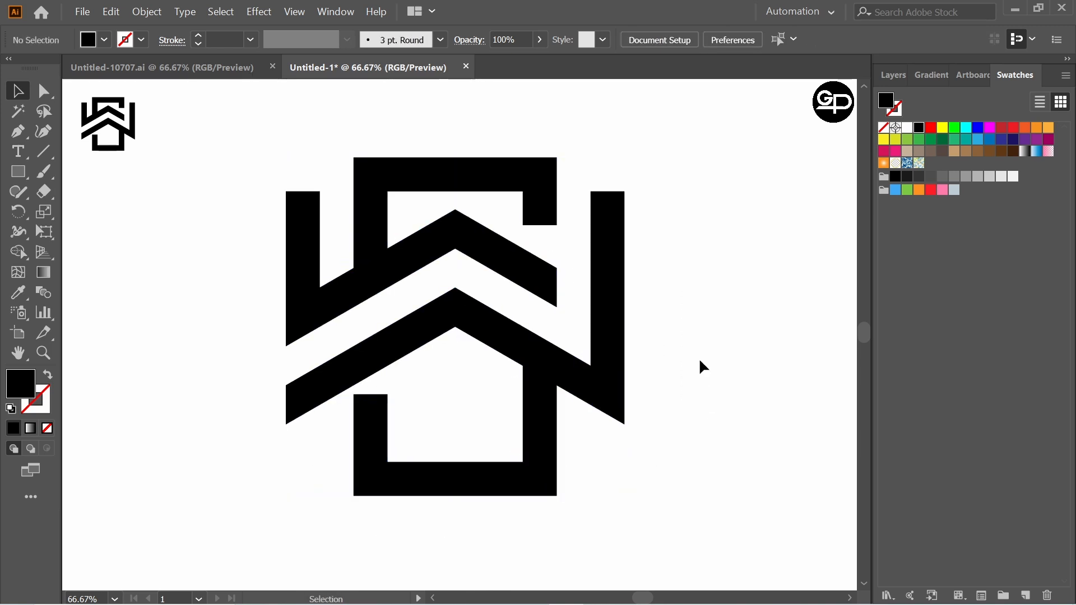